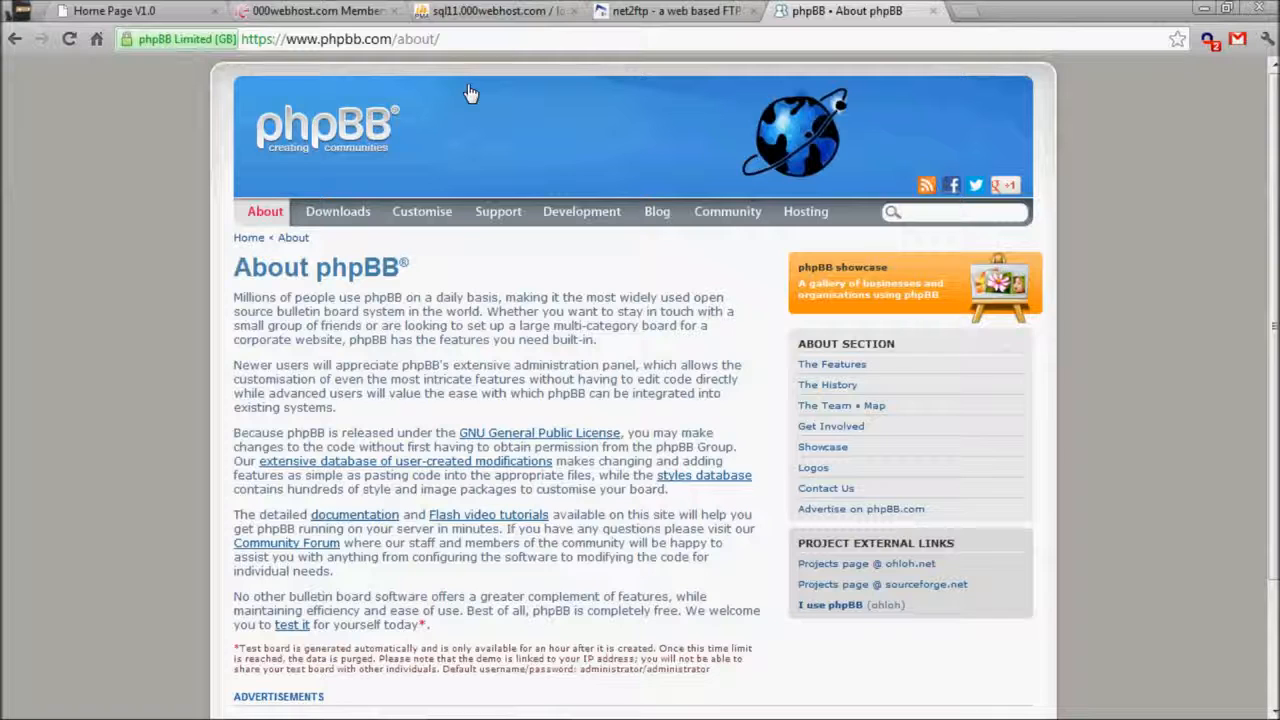
Download the latest phpBB 3.0.11 zip from phpBB.com, then select the desktop bandicam recording.
{"action": "left_click", "coordinate": [362, 210]}
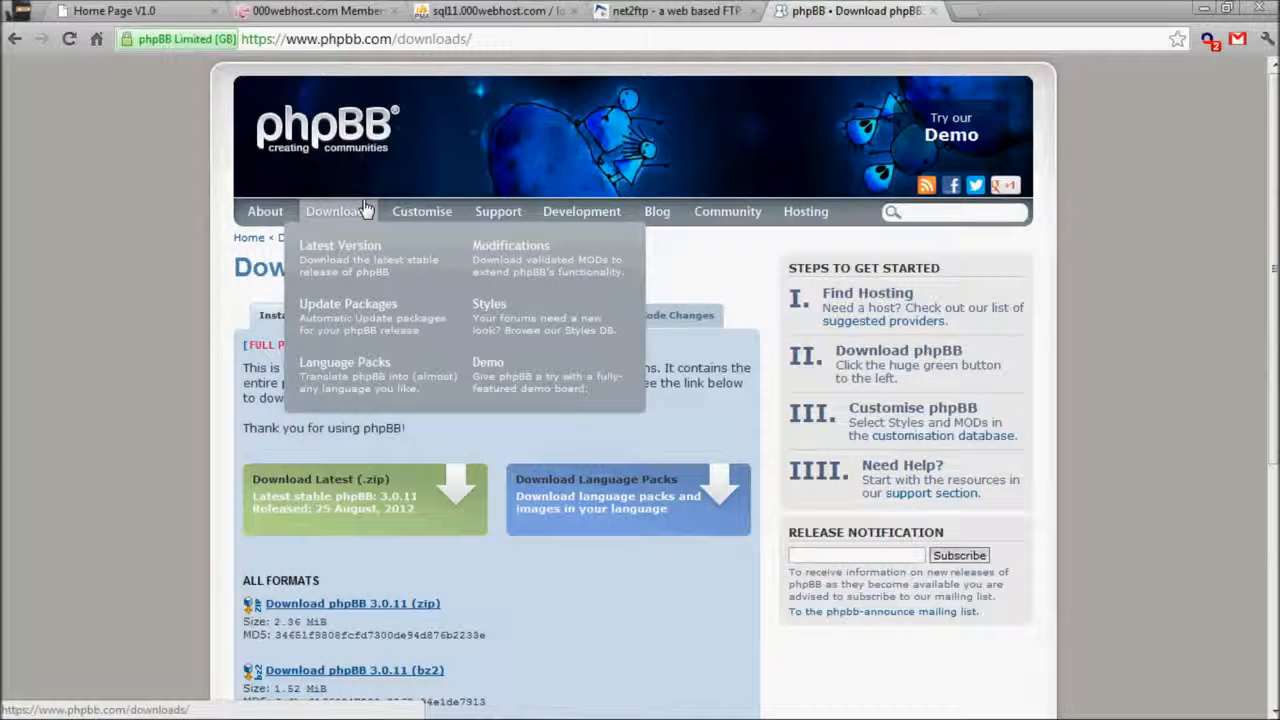
{"action": "left_click", "coordinate": [369, 514]}
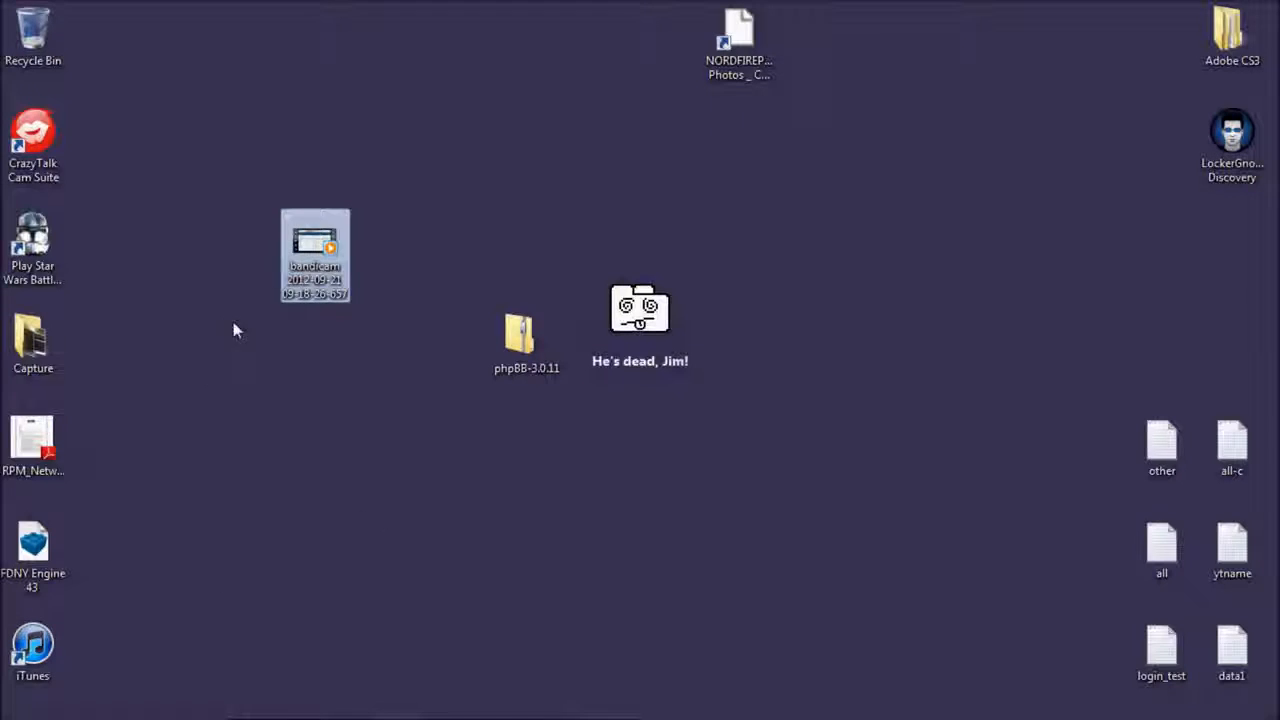
{"action": "left_click", "coordinate": [540, 368]}
{"action": "left_click_drag", "start_coordinate": [243, 195], "coordinate": [330, 325]}
Delete the bandicam recording from the desktop and return to the net2ftp file manager in Chrome.
{"action": "key", "text": "Delete"}
{"action": "key", "text": "Return"}
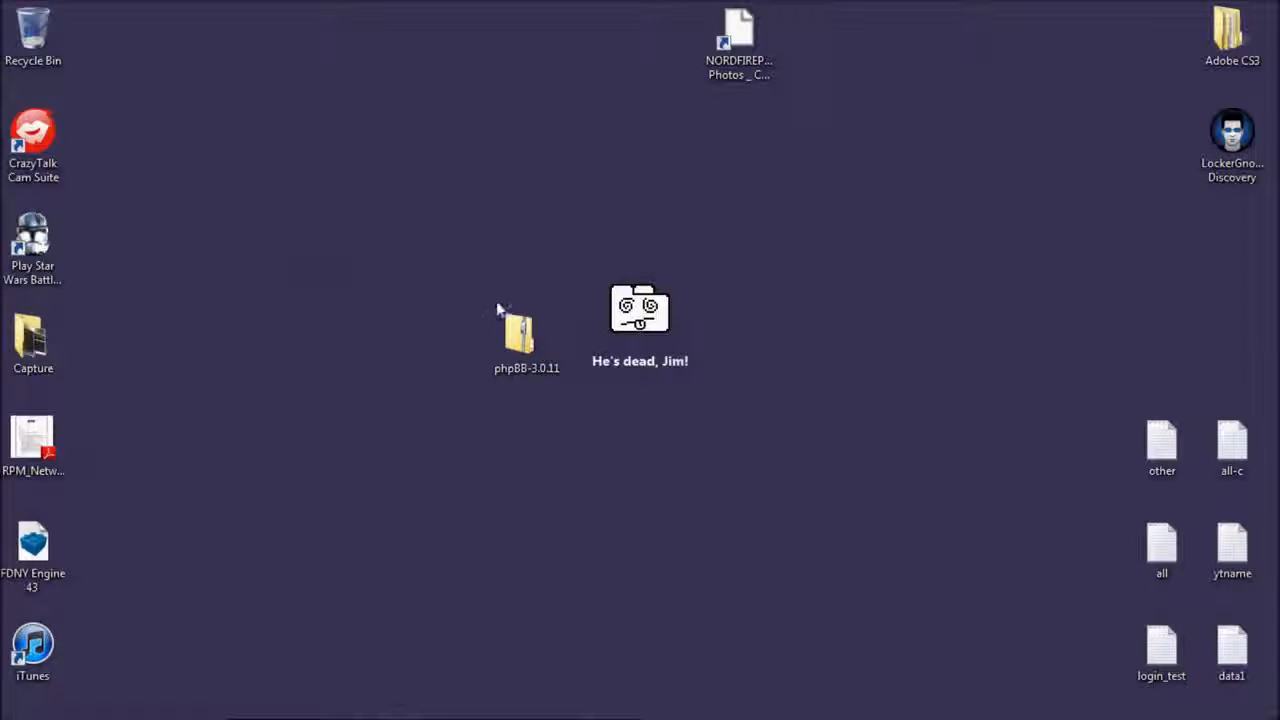
{"action": "left_click", "coordinate": [527, 350]}
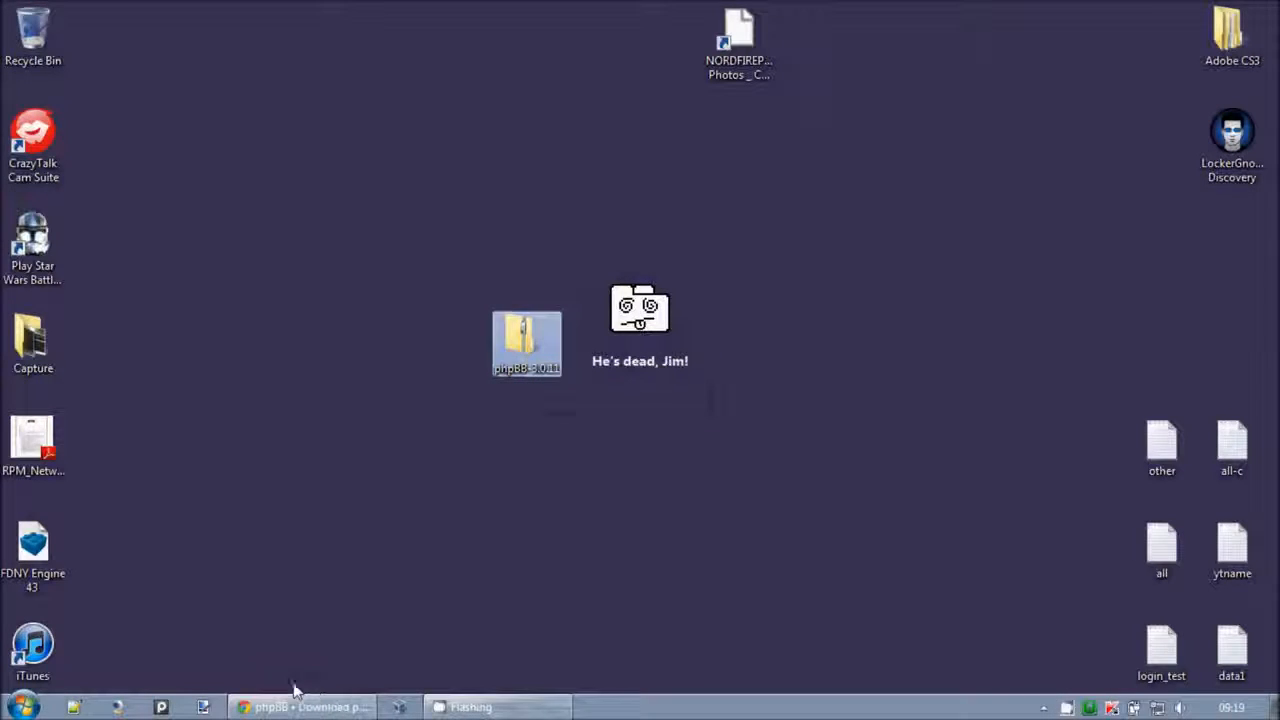
{"action": "left_click", "coordinate": [326, 708]}
{"action": "left_click", "coordinate": [668, 11]}
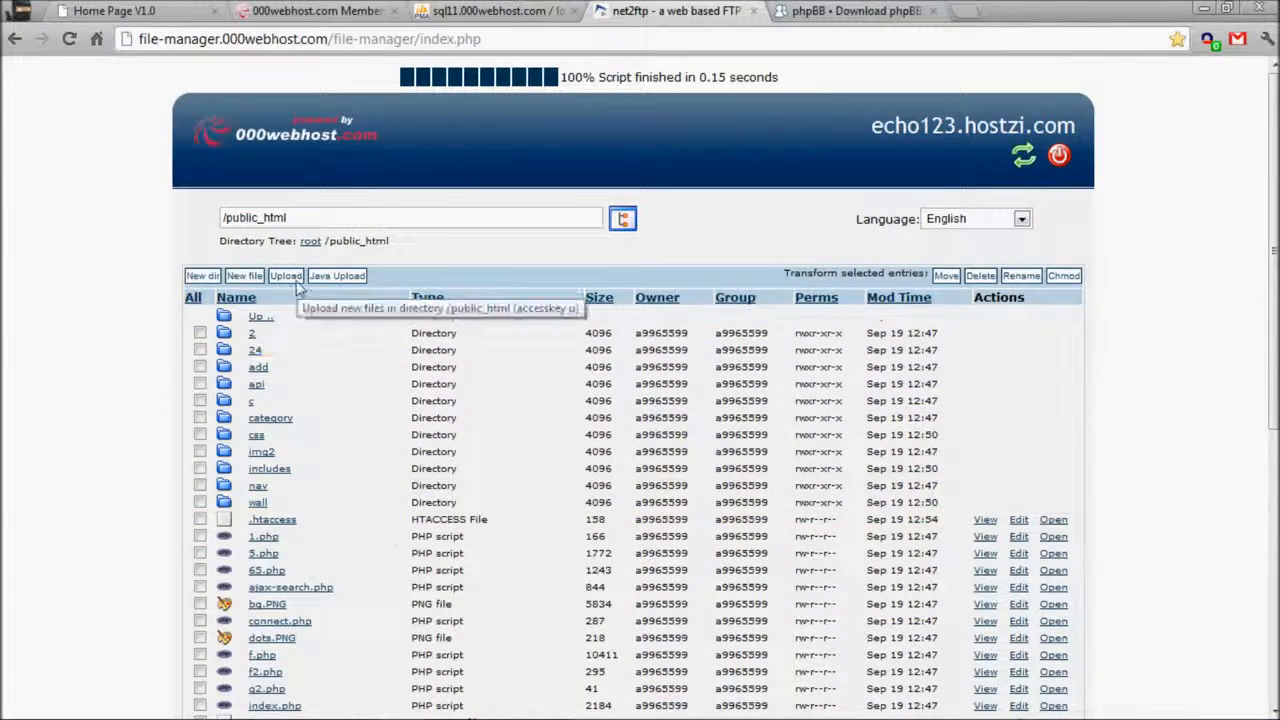
Close the extra sql11 phpMyAdmin tab and return to net2ftp's upload page.
{"action": "left_click", "coordinate": [476, 10]}
{"action": "left_click", "coordinate": [316, 10]}
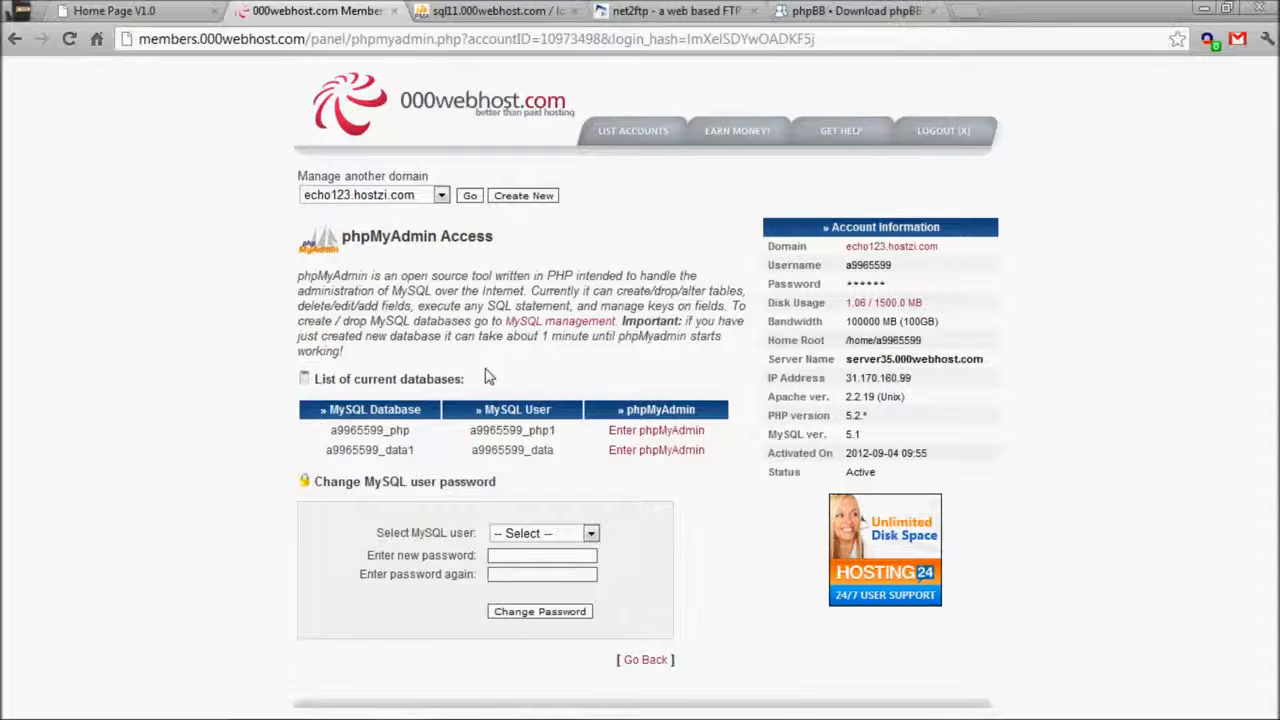
{"action": "left_click", "coordinate": [534, 10]}
{"action": "middle_click", "coordinate": [512, 9]}
{"action": "left_click", "coordinate": [368, 9]}
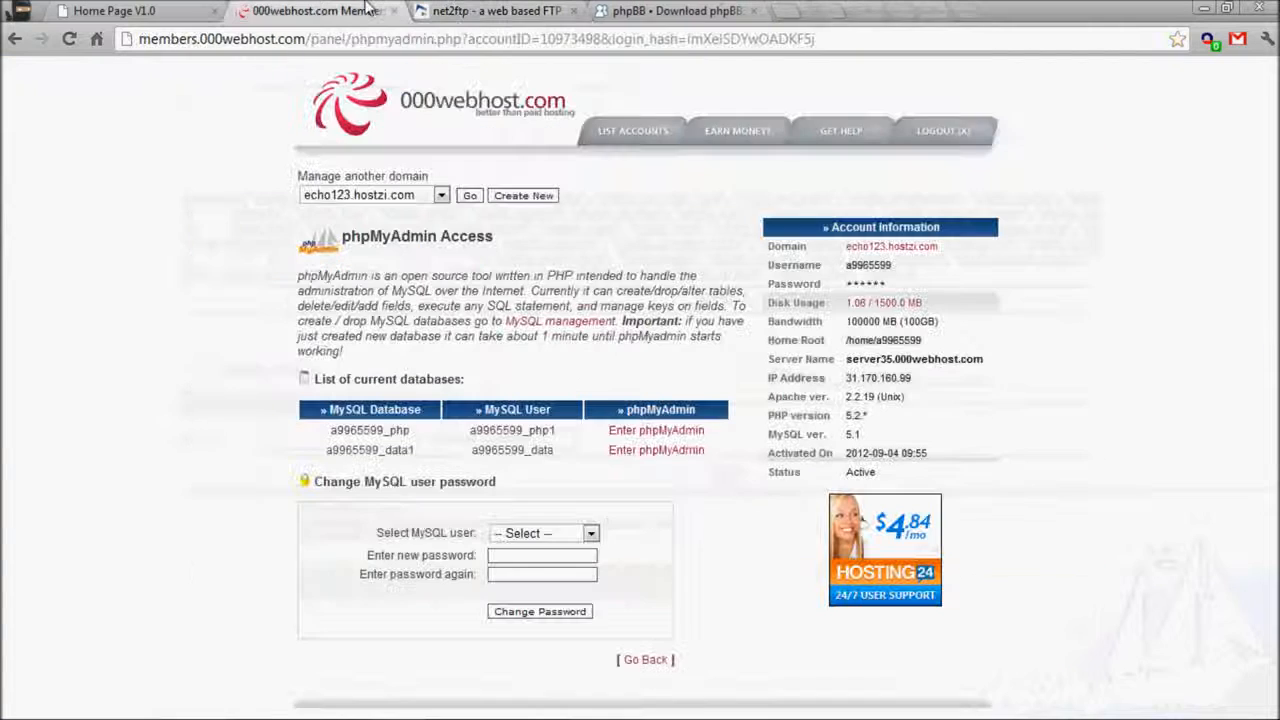
{"action": "left_click", "coordinate": [487, 8]}
Choose phpBB-3.0.11.zip as the archive to upload into /public_html.
{"action": "left_click", "coordinate": [686, 430]}
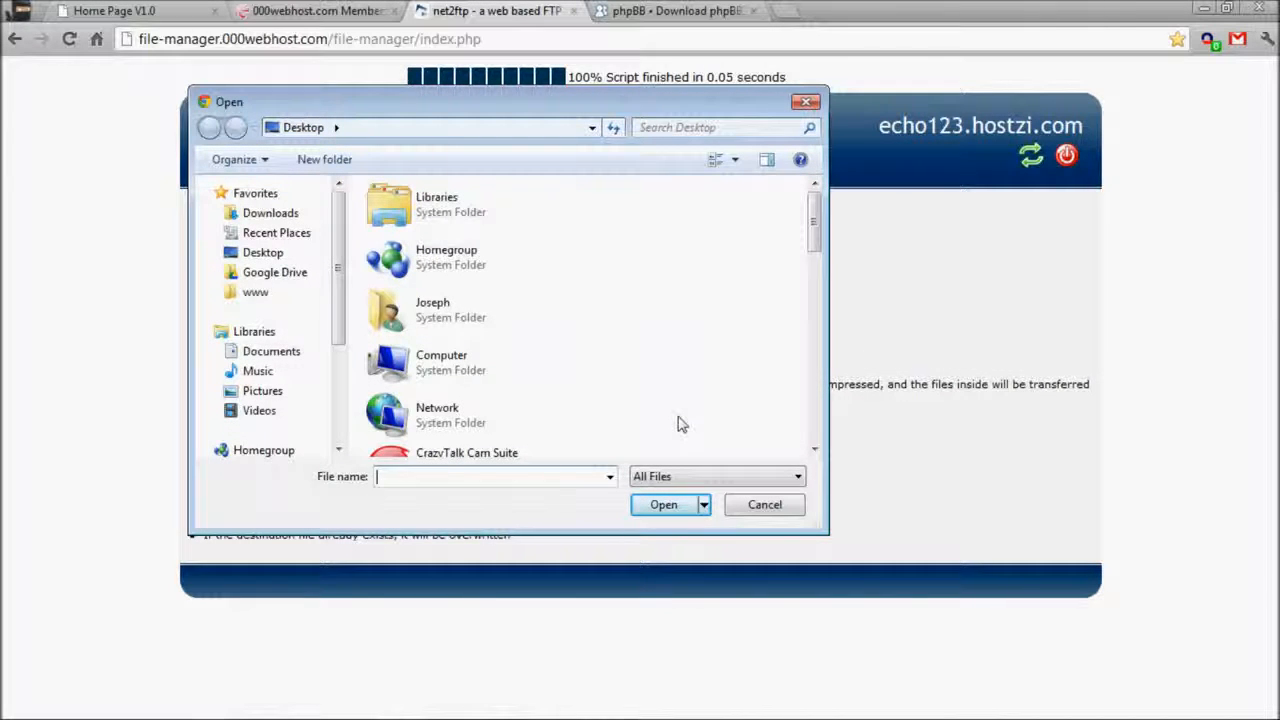
{"action": "type", "text": "php"}
{"action": "key", "text": "Down"}
{"action": "key", "text": "Return"}
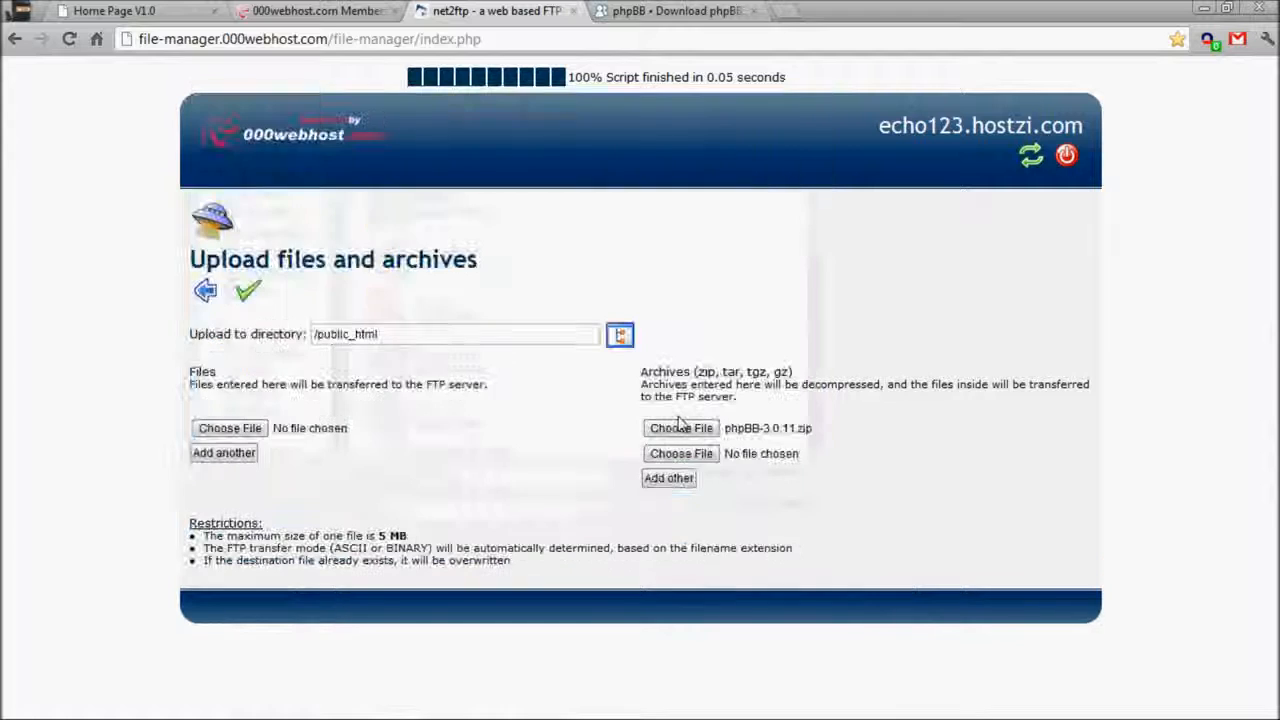
Submit the phpBB-3.0.11.zip upload and check the members panel's databases while it runs.
{"action": "left_click", "coordinate": [246, 292]}
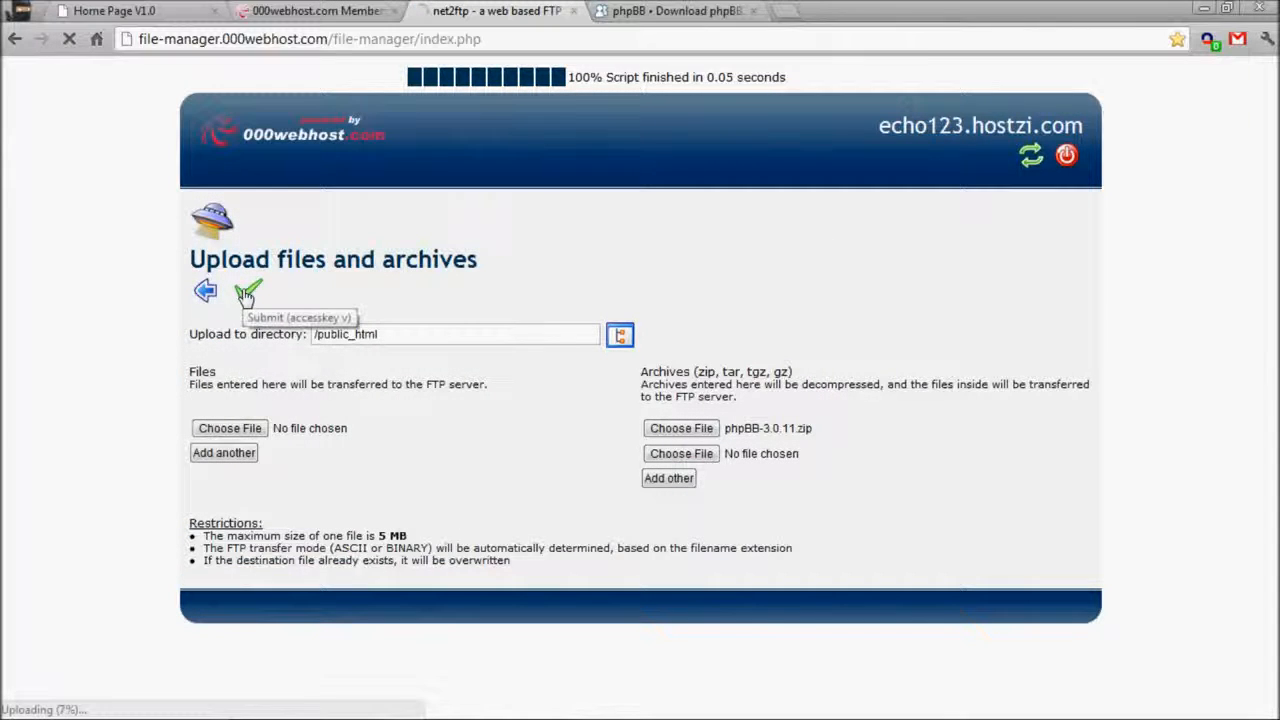
{"action": "left_click", "coordinate": [245, 11]}
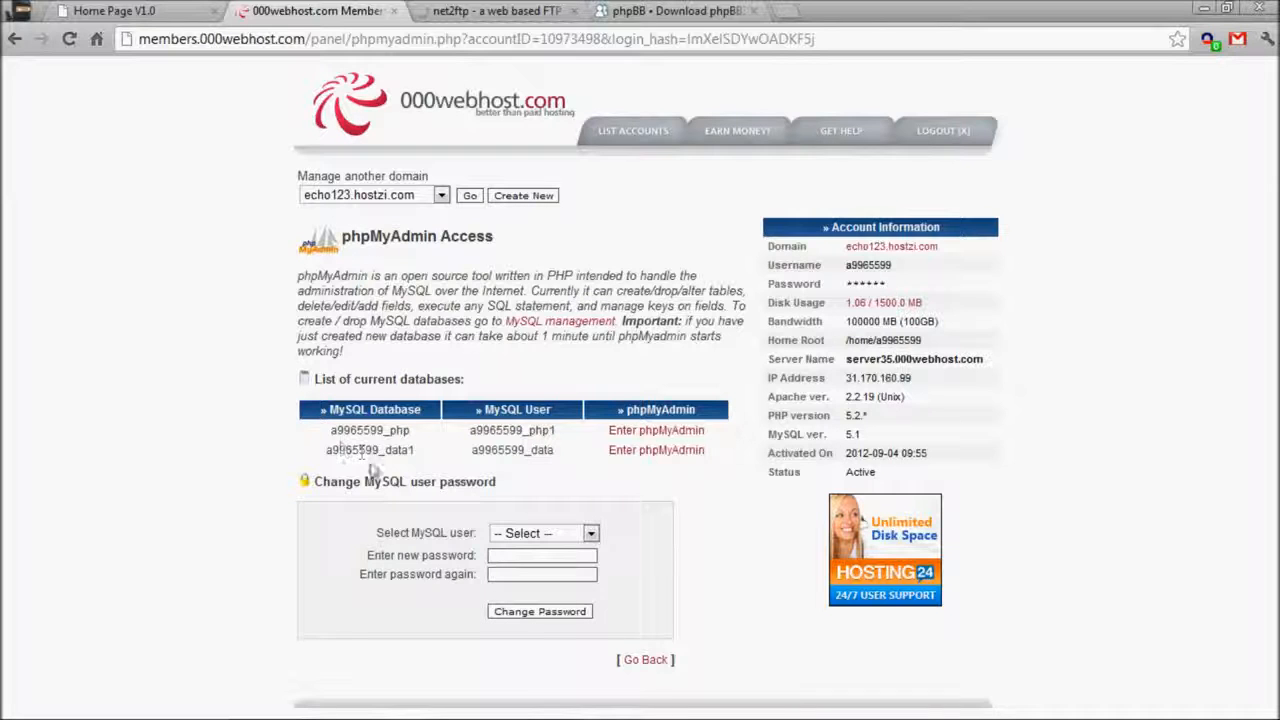
{"action": "left_click_drag", "start_coordinate": [330, 440], "coordinate": [728, 434]}
{"action": "left_click", "coordinate": [728, 434]}
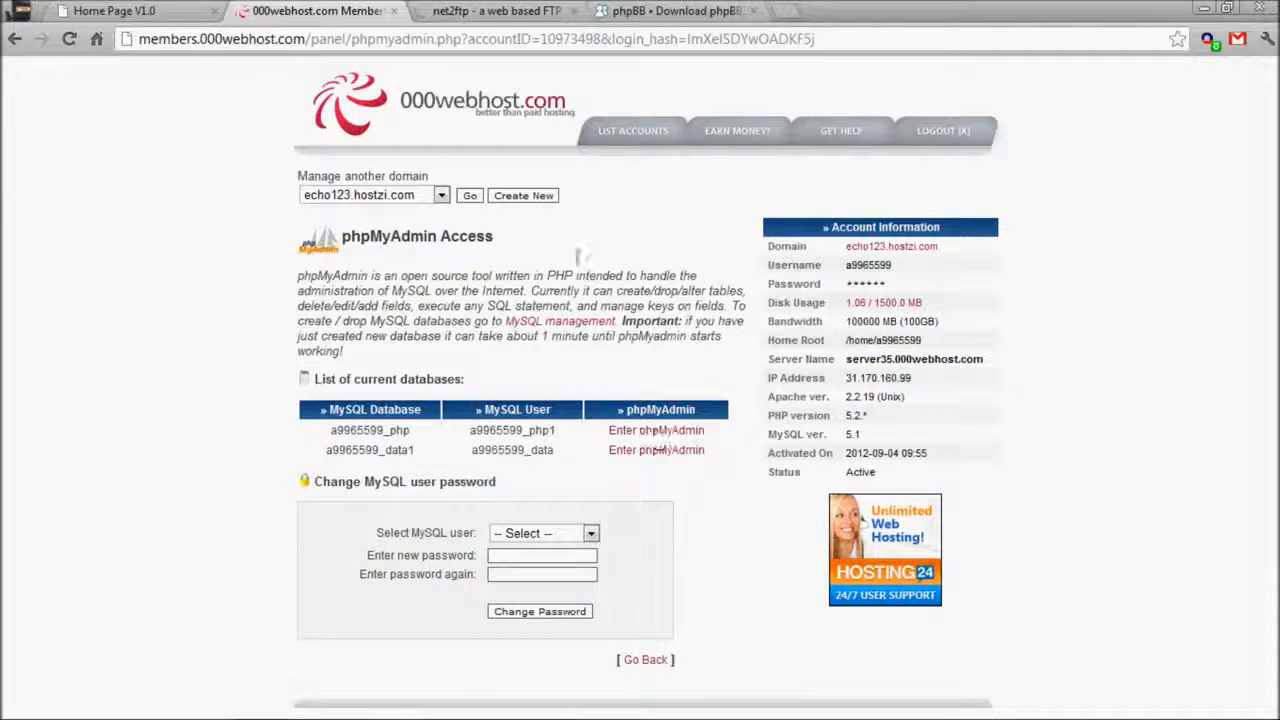
{"action": "left_click", "coordinate": [463, 11]}
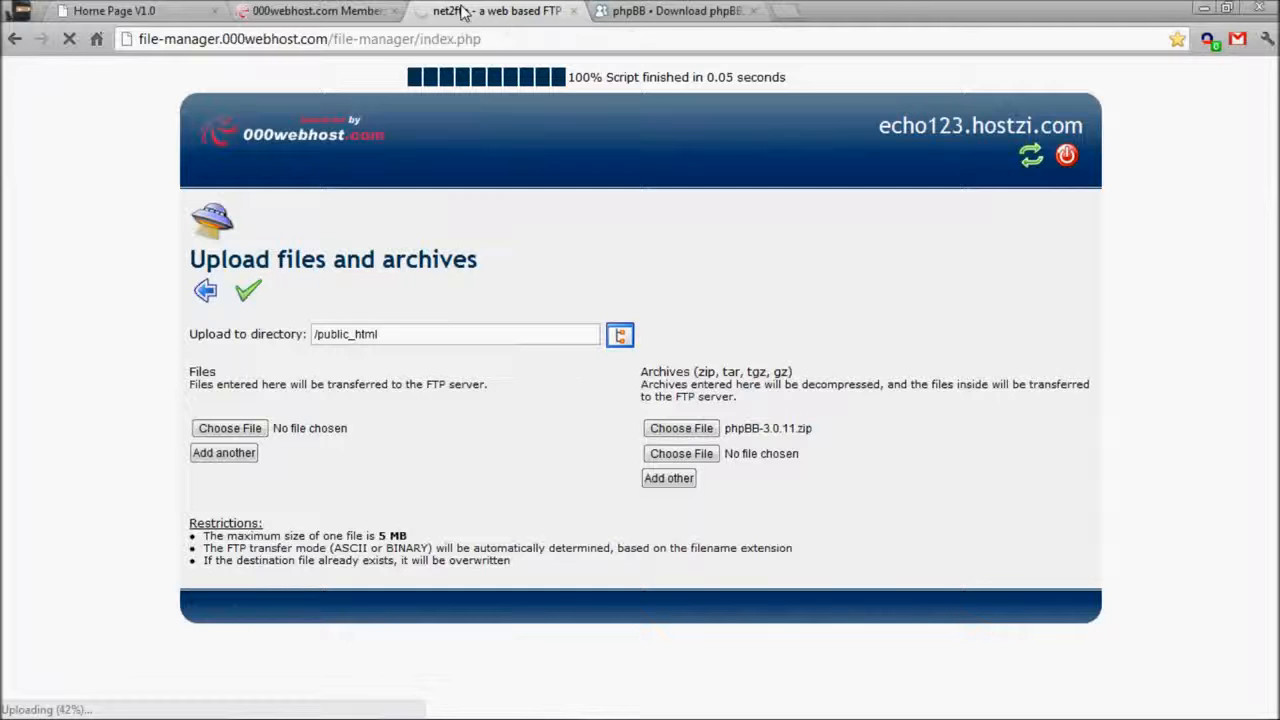
Open phpBB.com's Styles Demo and preview the Achik style on the demo board.
{"action": "left_click", "coordinate": [685, 10]}
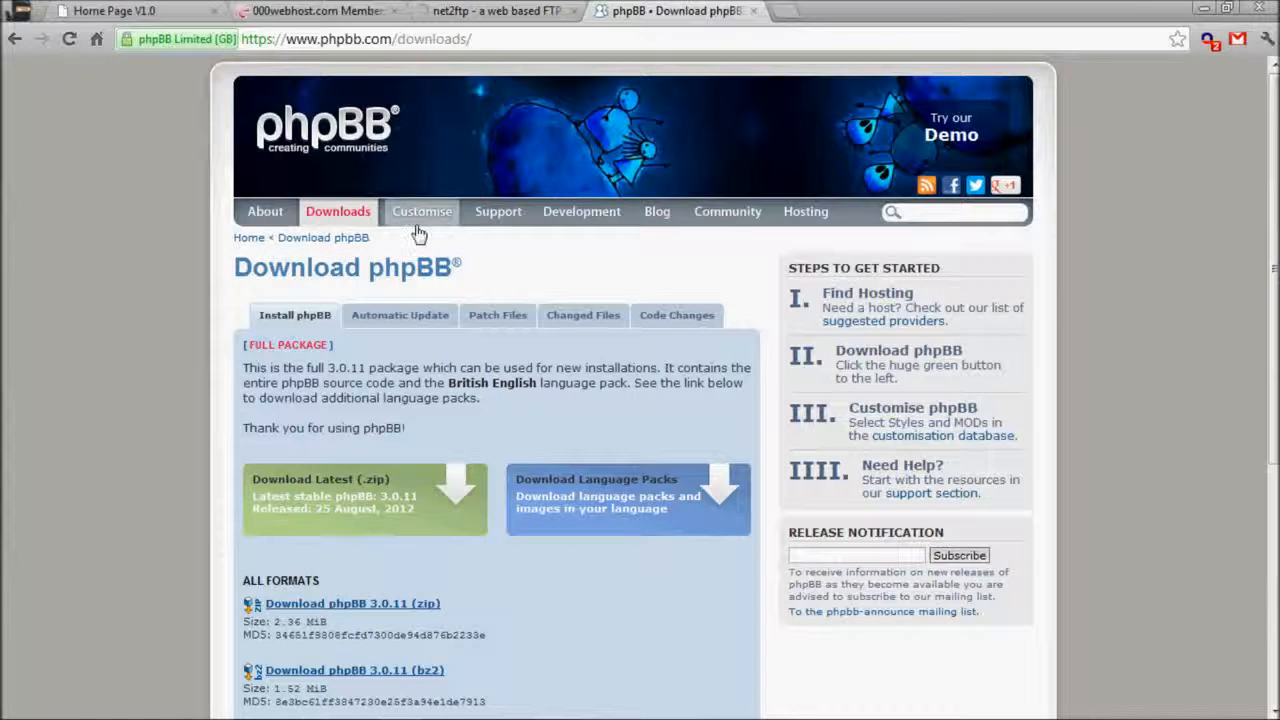
{"action": "mouse_move", "coordinate": [417, 227]}
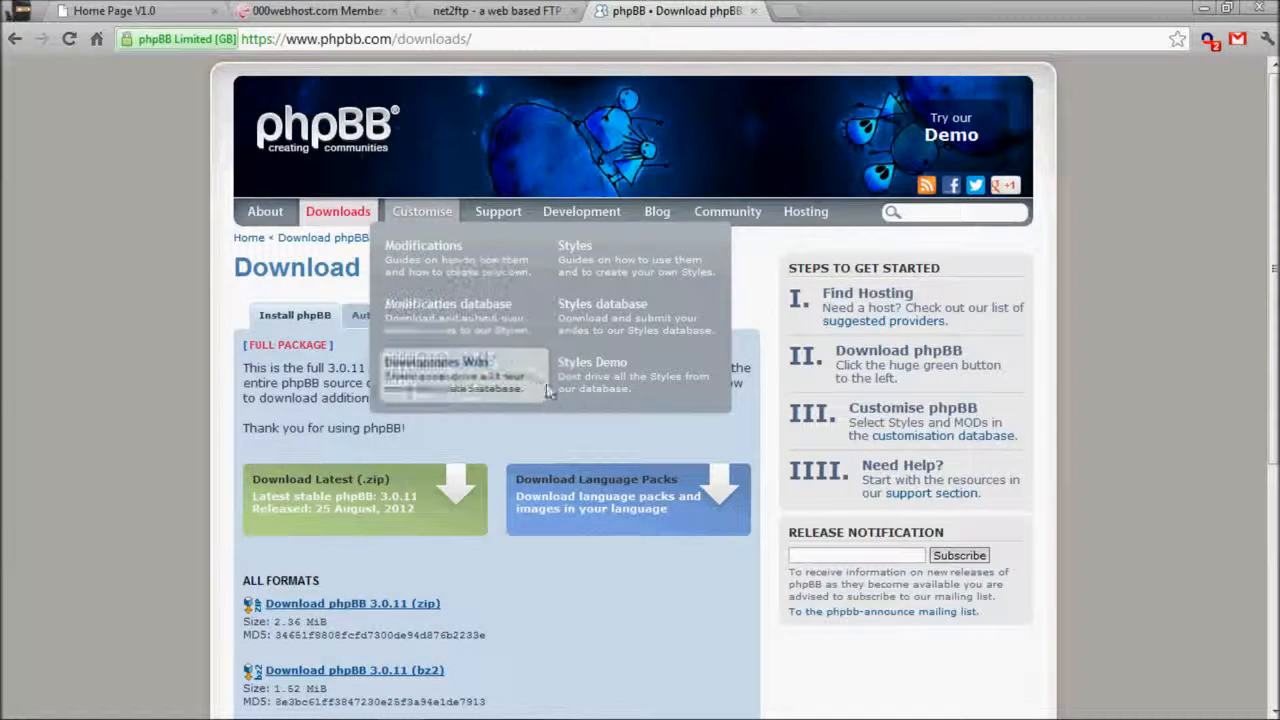
{"action": "left_click", "coordinate": [610, 389]}
{"action": "left_click", "coordinate": [560, 11]}
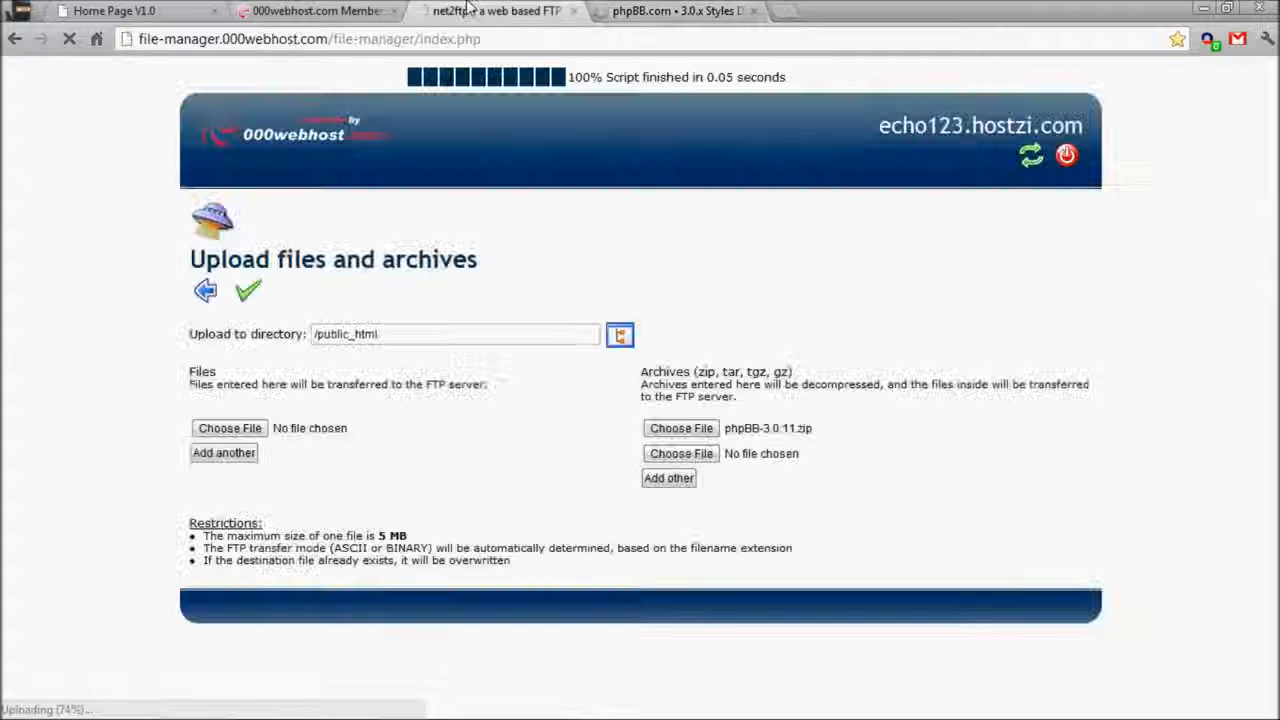
{"action": "left_click", "coordinate": [636, 10]}
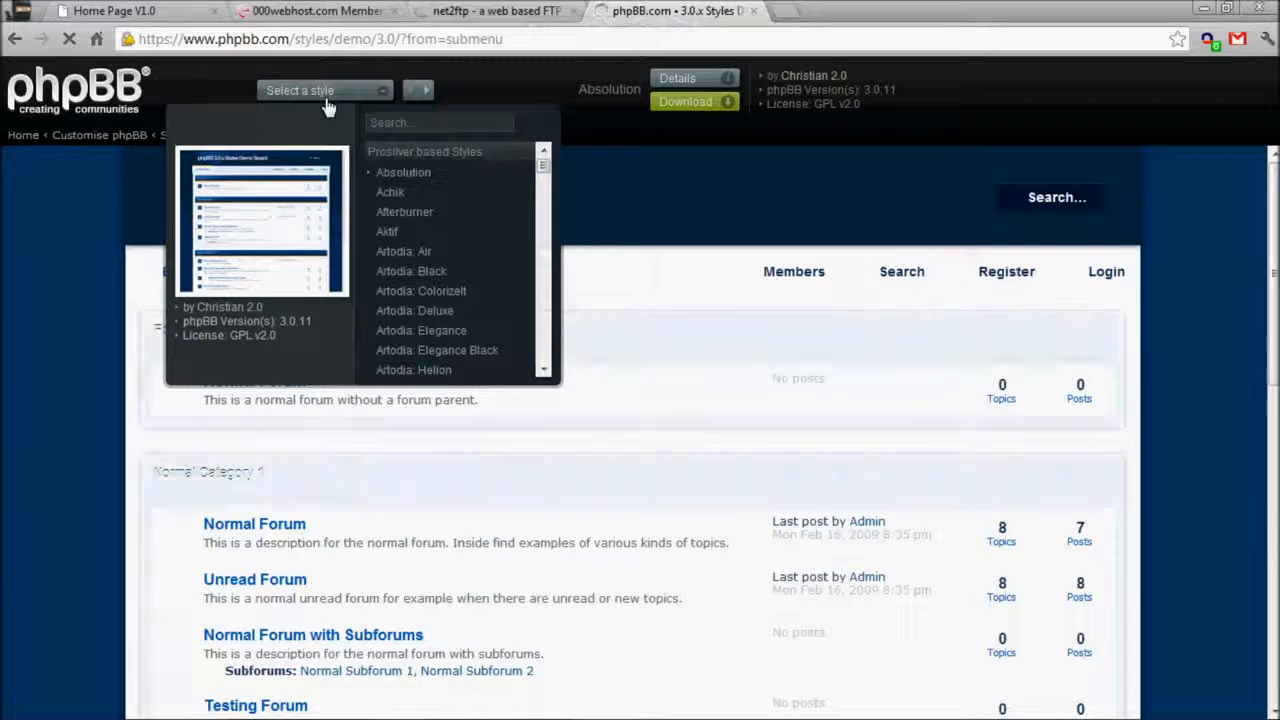
{"action": "left_click", "coordinate": [300, 91]}
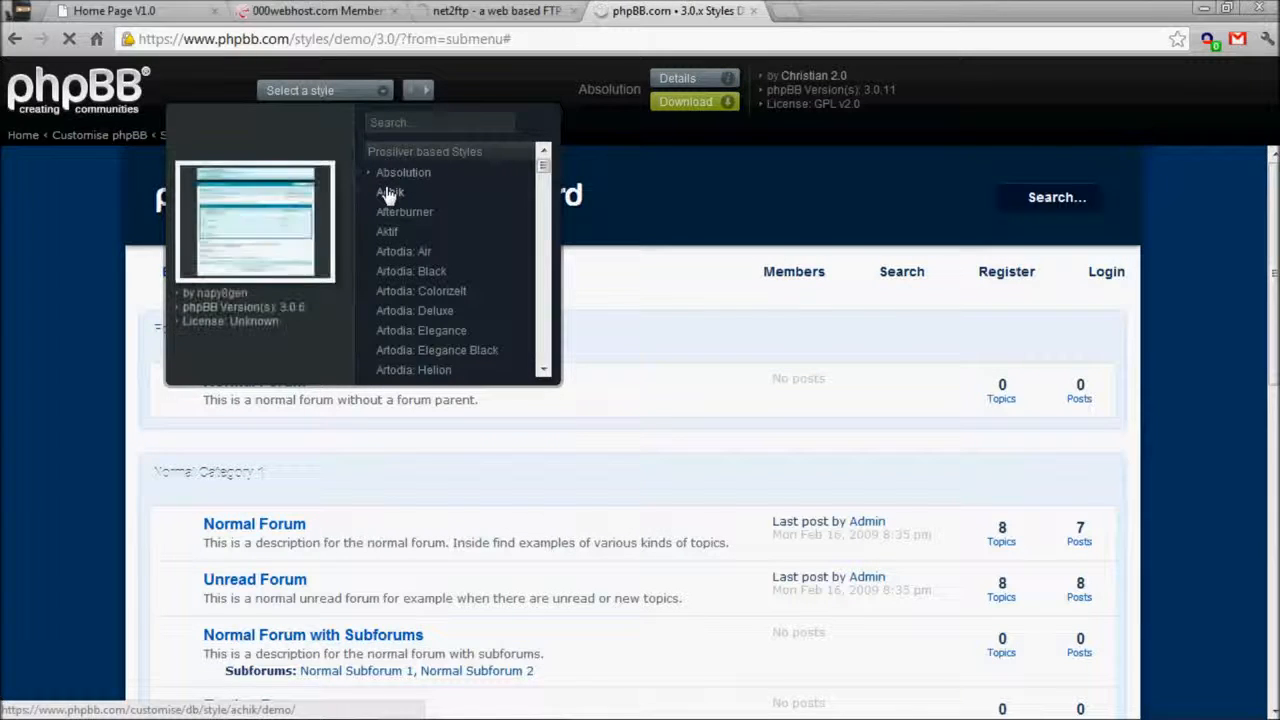
{"action": "left_click", "coordinate": [390, 193]}
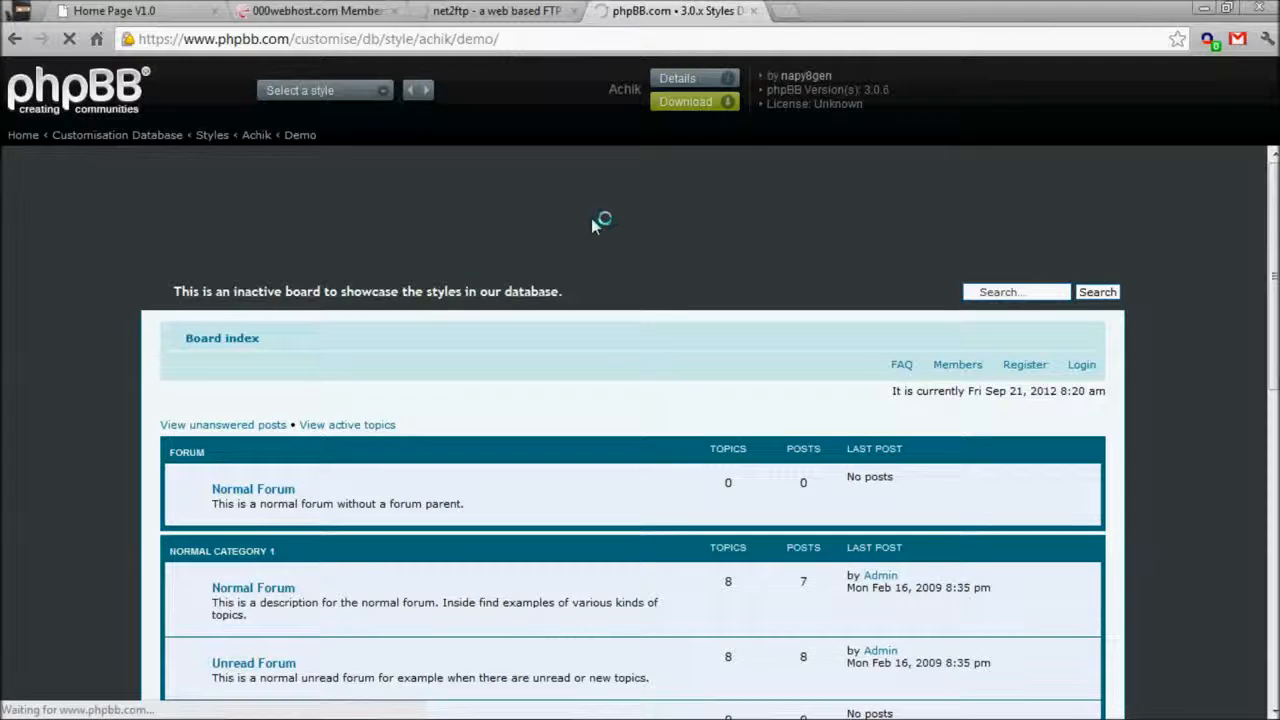
Return from the upload log to the /public_html listing, which now shows the phpBB3 folder.
{"action": "left_click", "coordinate": [530, 10]}
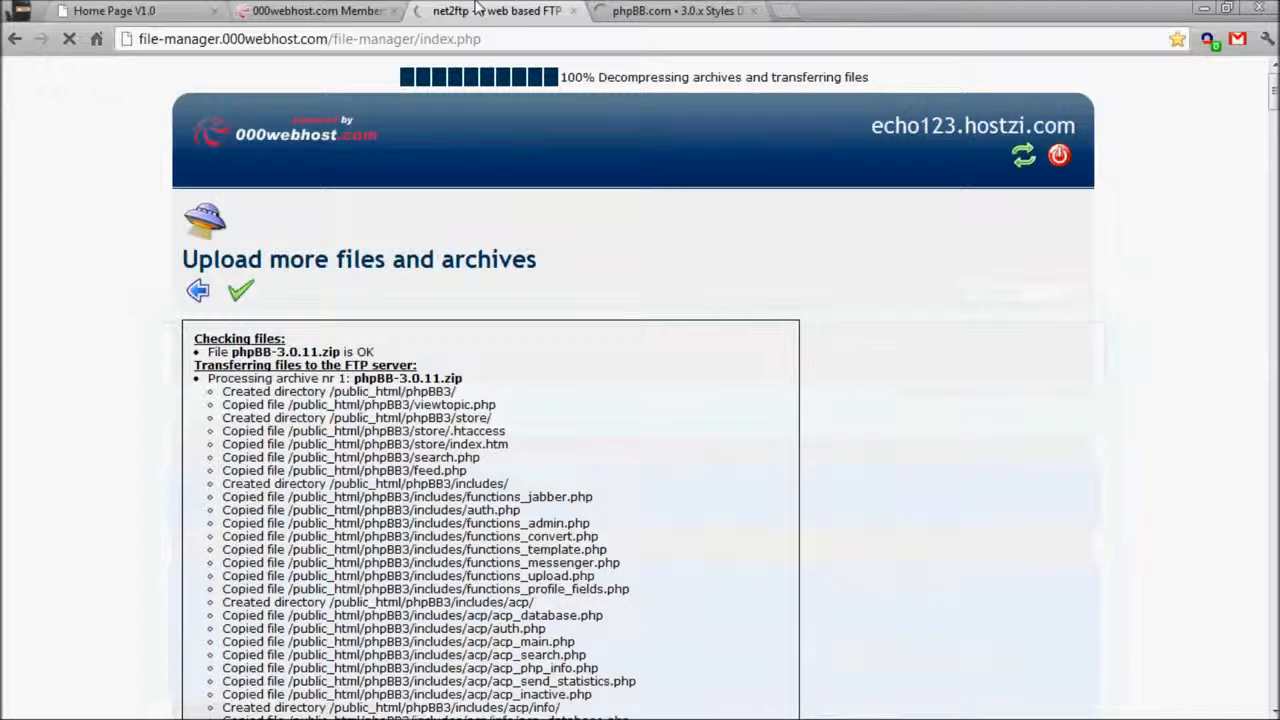
{"action": "left_click", "coordinate": [592, 10]}
{"action": "scroll", "coordinate": [591, 328], "scroll_direction": "down", "scroll_amount": 5}
{"action": "scroll", "coordinate": [590, 325], "scroll_direction": "up", "scroll_amount": 5}
{"action": "left_click", "coordinate": [538, 10]}
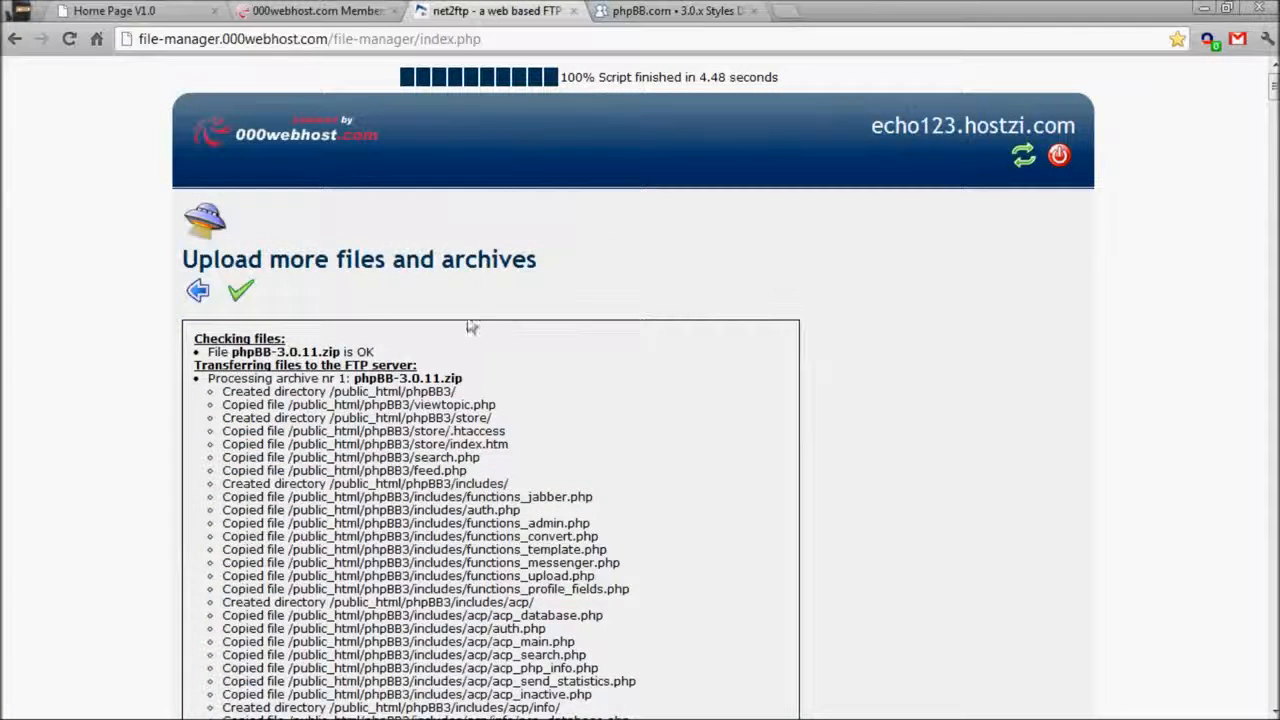
{"action": "left_click", "coordinate": [200, 302]}
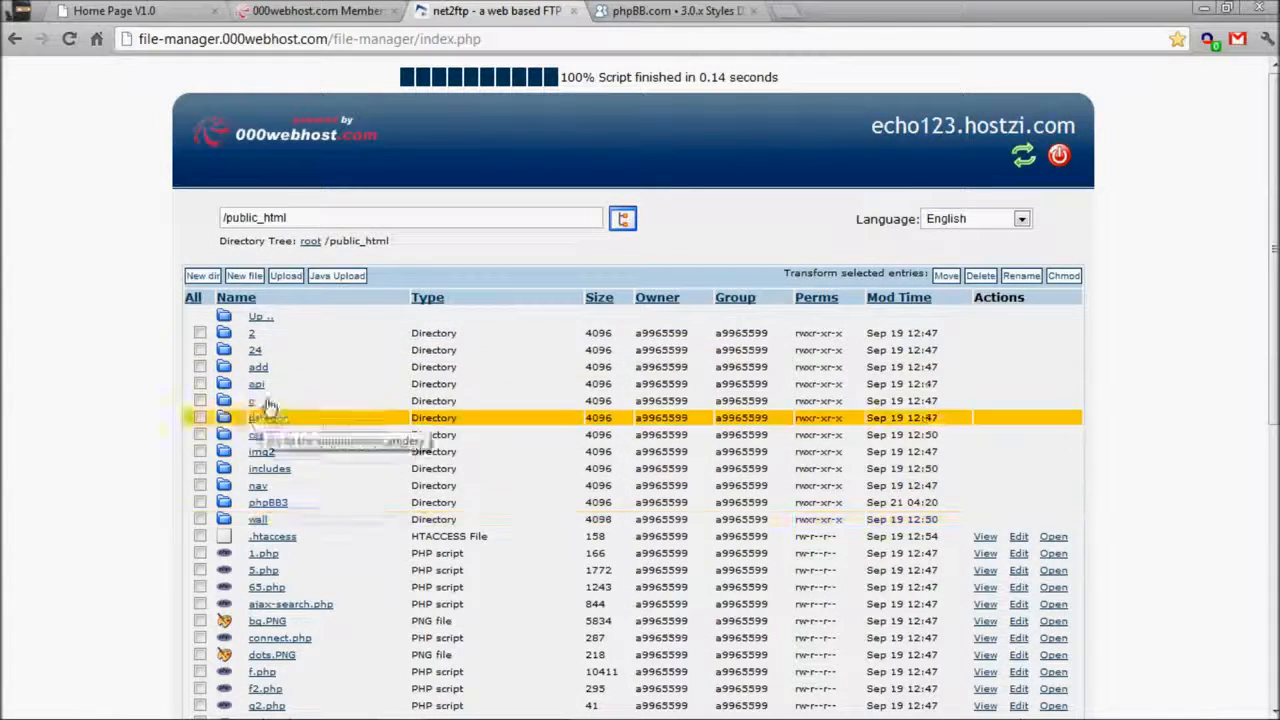
Open the site's domain in a new tab and load its /phpBB3 installer page.
{"action": "left_click", "coordinate": [263, 8]}
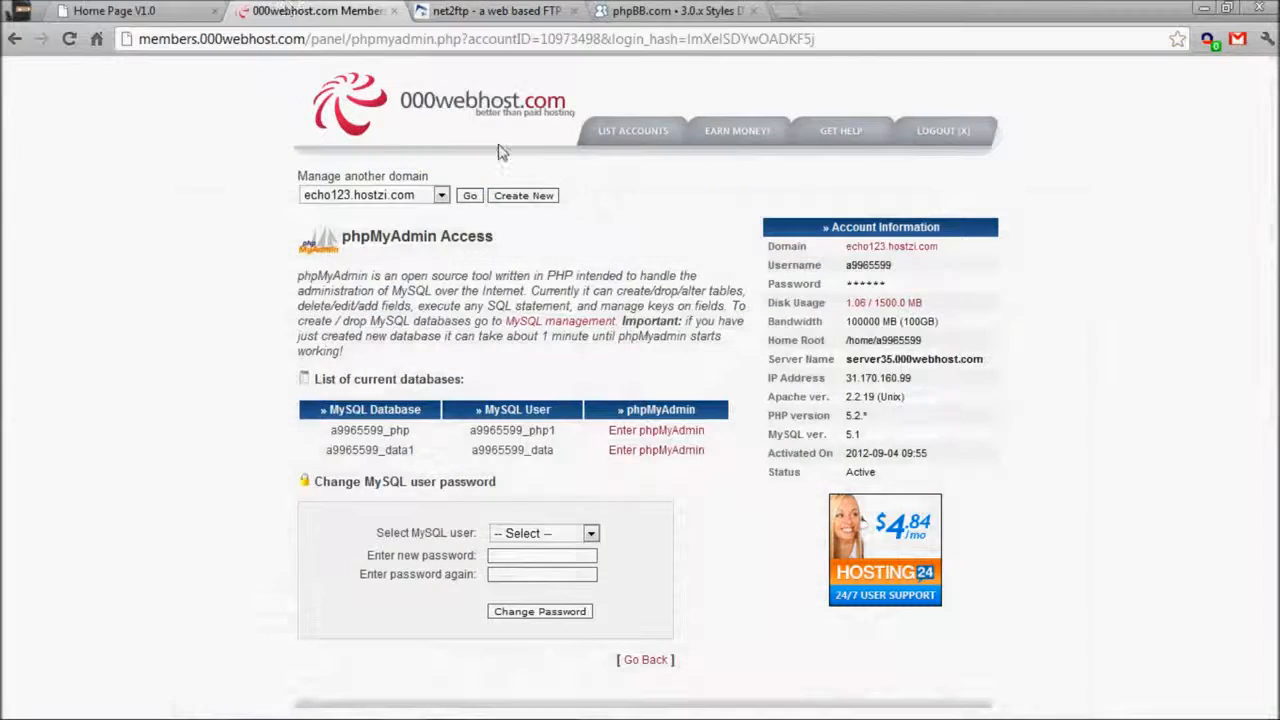
{"action": "right_click", "coordinate": [902, 239]}
{"action": "left_click", "coordinate": [896, 264]}
{"action": "right_click", "coordinate": [881, 246]}
{"action": "left_click", "coordinate": [898, 257]}
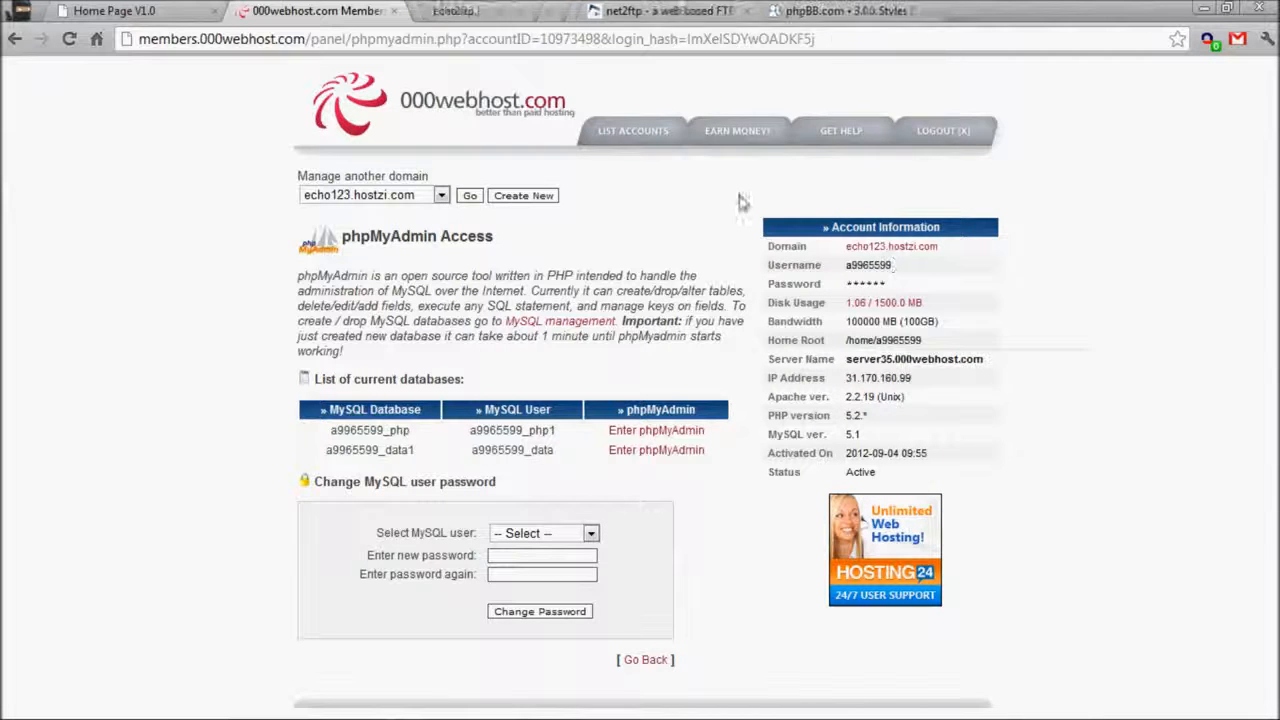
{"action": "left_click", "coordinate": [531, 10]}
{"action": "left_click", "coordinate": [537, 40]}
{"action": "left_click", "coordinate": [537, 40]}
{"action": "type", "text": "/p"}
{"action": "key", "text": "Return"}
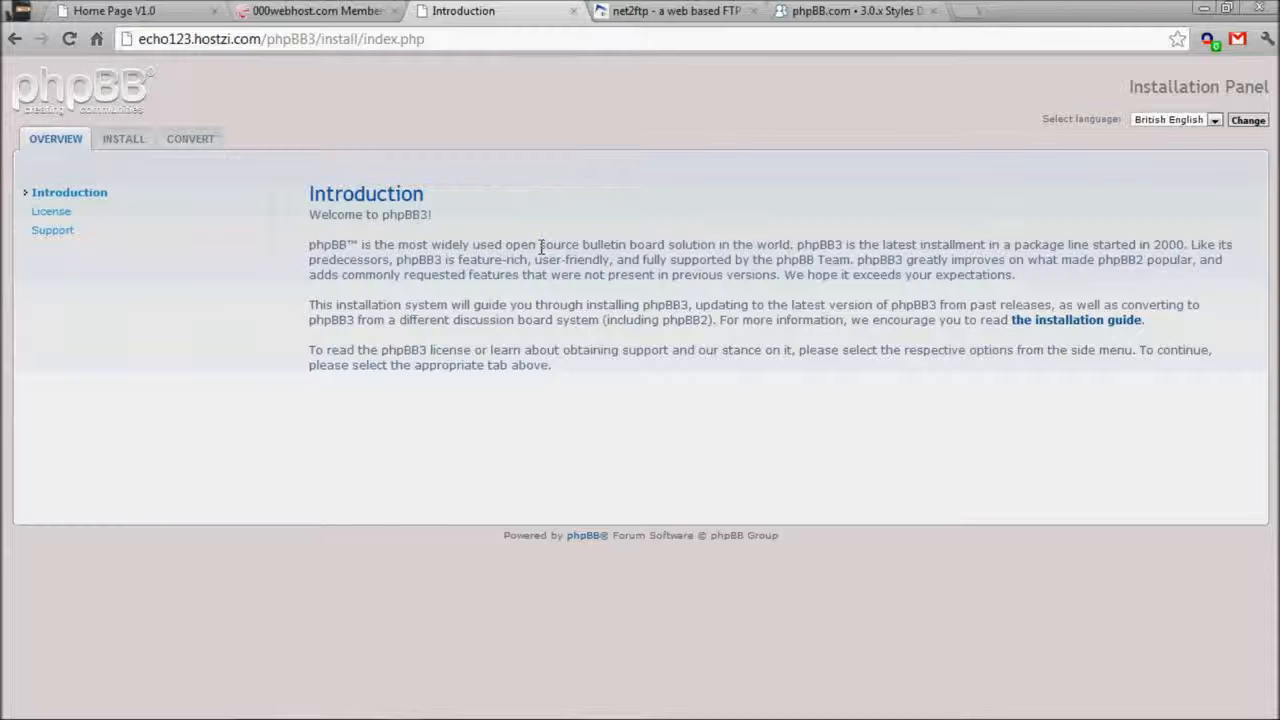
Read the introduction and the Install tab's requirements and supported databases, then proceed to the compatibility check.
{"action": "left_click_drag", "start_coordinate": [403, 192], "coordinate": [905, 368]}
{"action": "left_click", "coordinate": [952, 518]}
{"action": "left_click", "coordinate": [113, 148]}
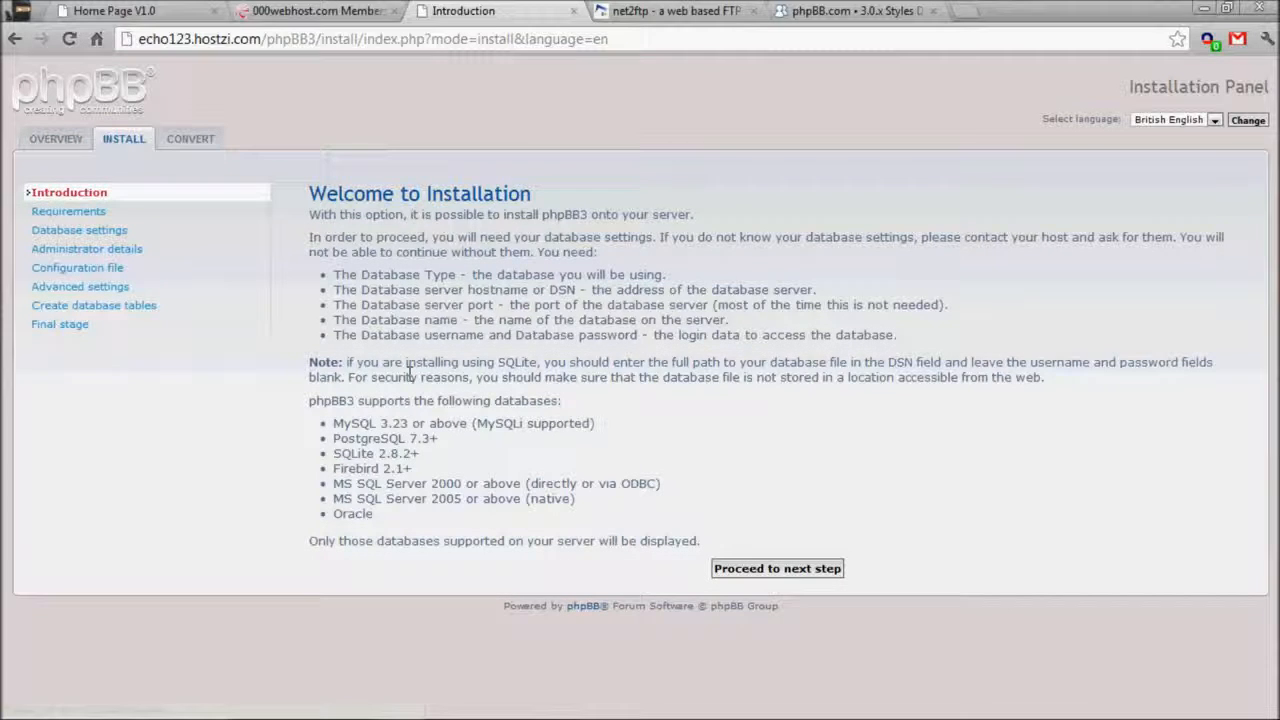
{"action": "left_click_drag", "start_coordinate": [307, 267], "coordinate": [894, 363]}
{"action": "left_click", "coordinate": [894, 363]}
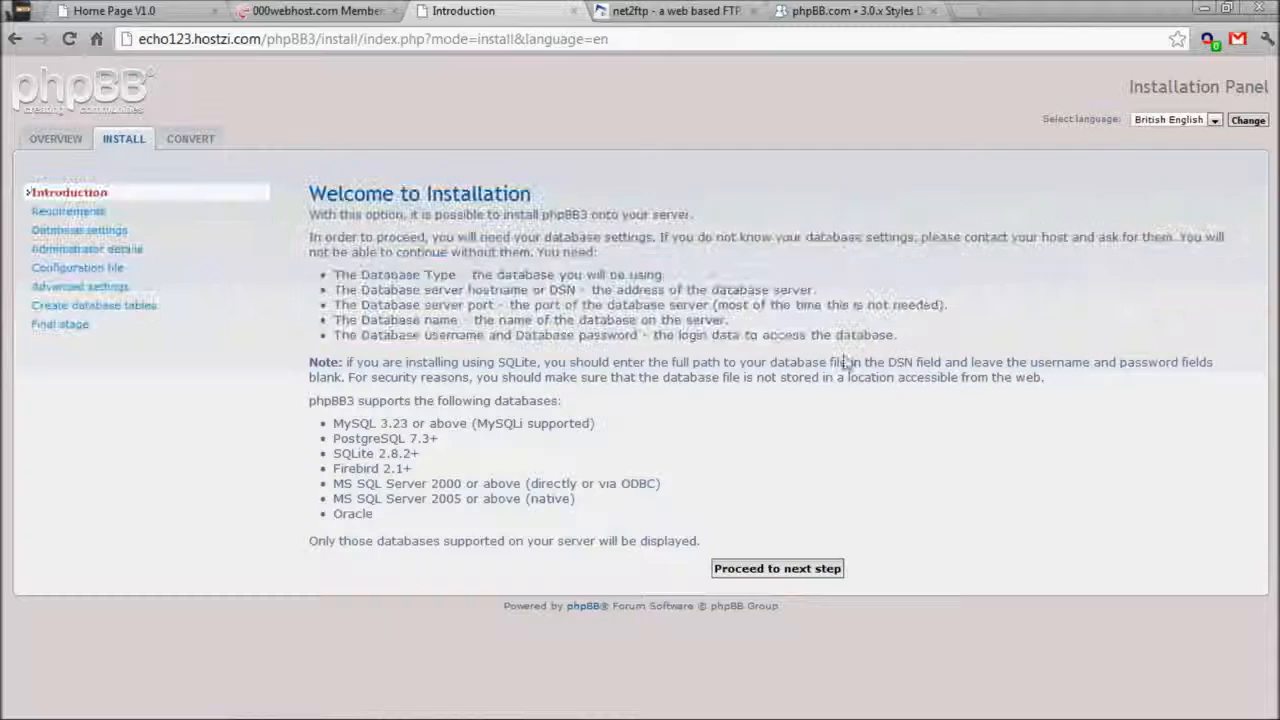
{"action": "left_click_drag", "start_coordinate": [315, 402], "coordinate": [600, 540]}
{"action": "left_click", "coordinate": [560, 537]}
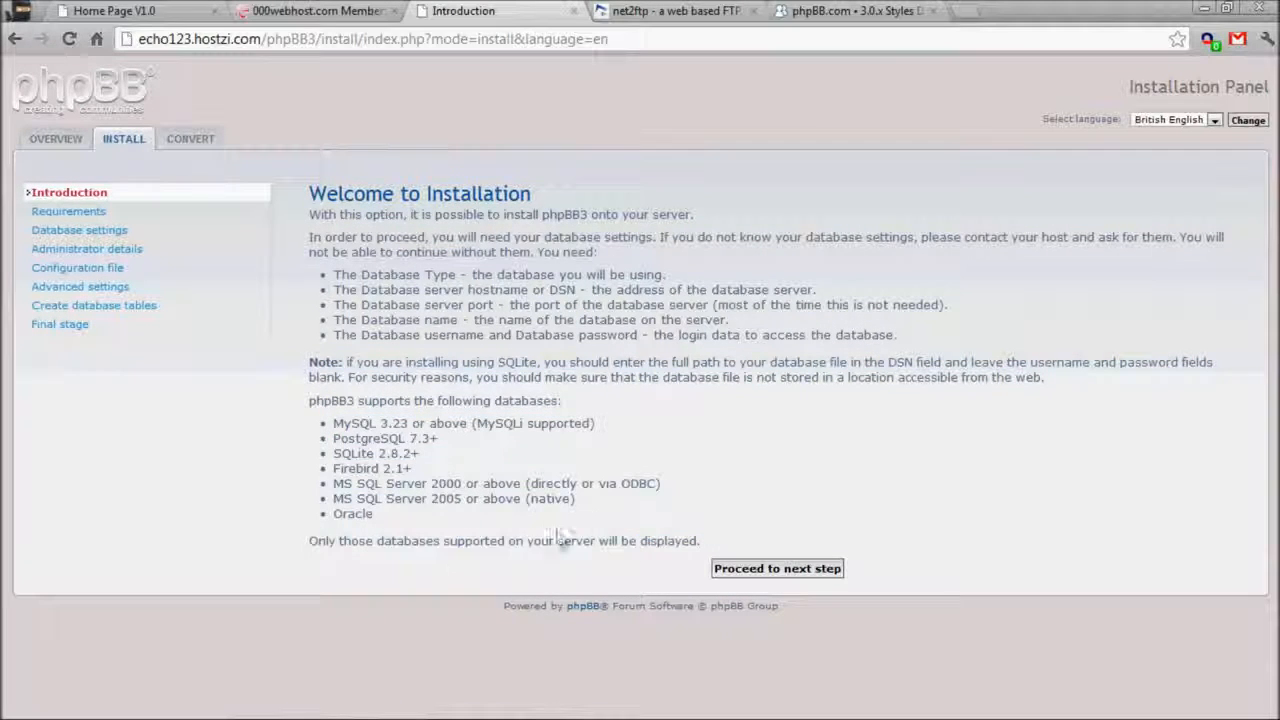
{"action": "left_click", "coordinate": [767, 569]}
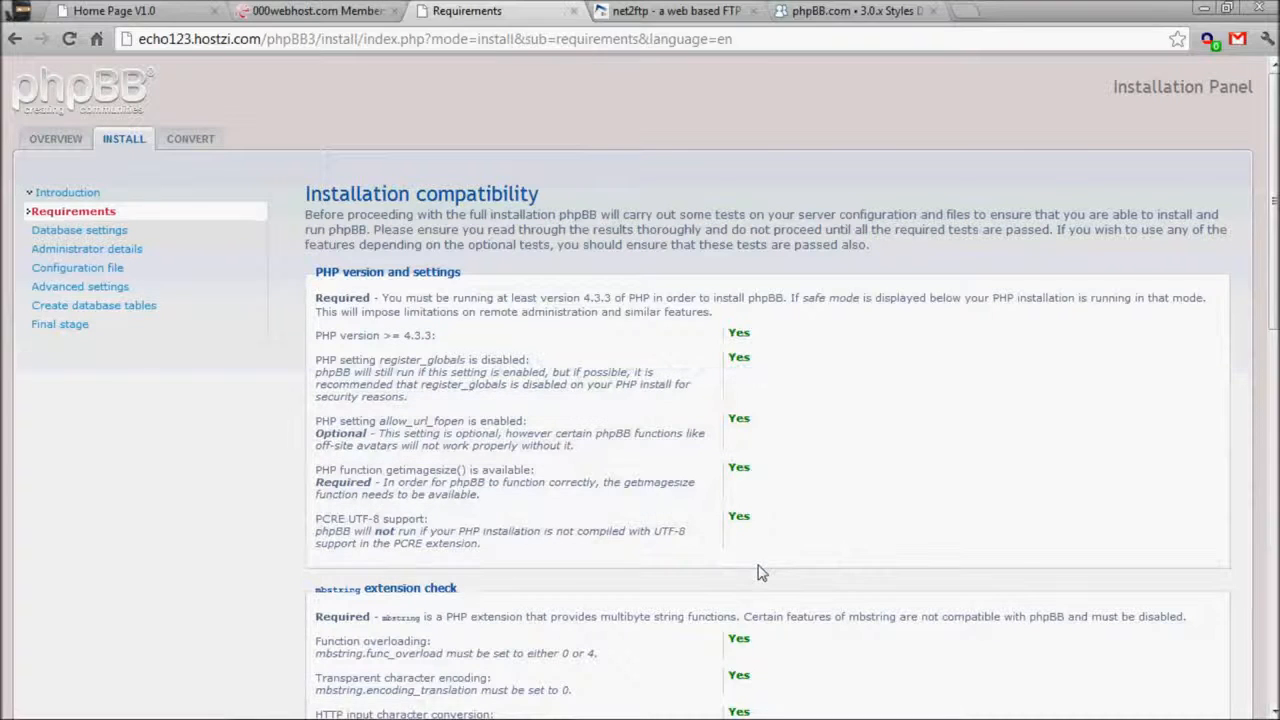
Review the PHP version requirement and confirm MySQL with MySQLi Extension is supported.
{"action": "left_click_drag", "start_coordinate": [345, 300], "coordinate": [915, 312]}
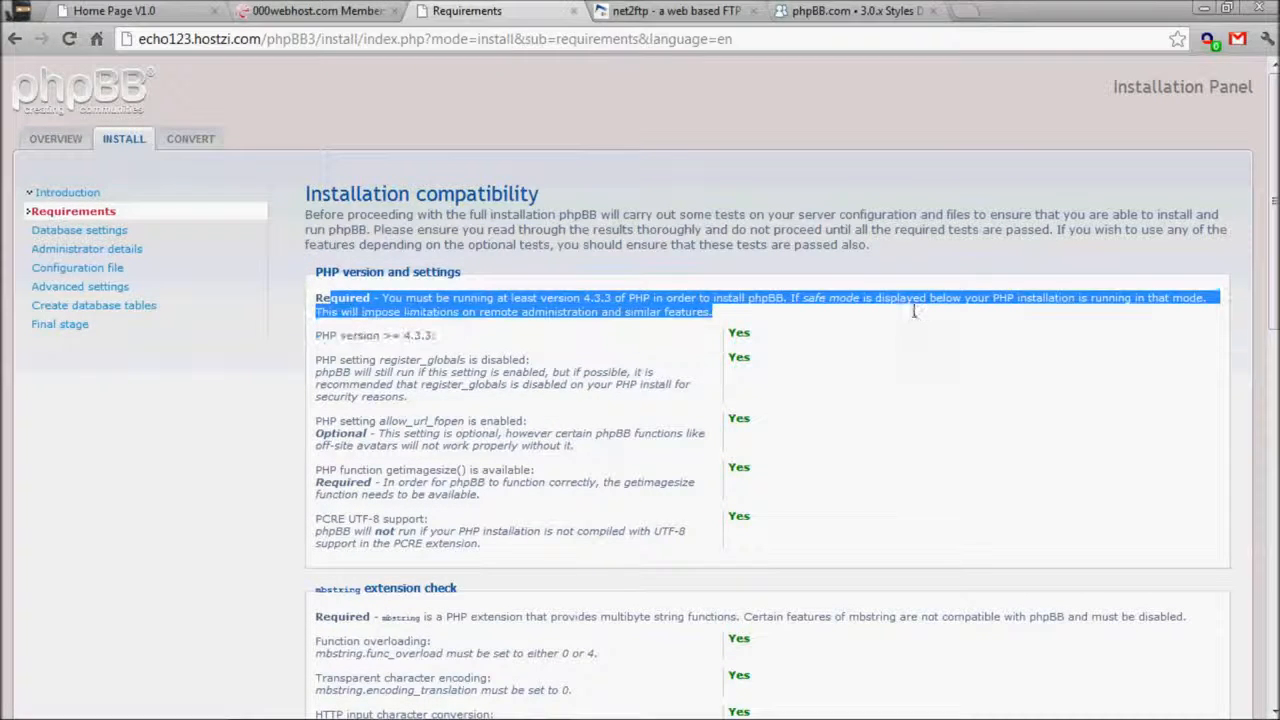
{"action": "left_click", "coordinate": [737, 297]}
{"action": "scroll", "coordinate": [914, 337], "scroll_direction": "down", "scroll_amount": 3}
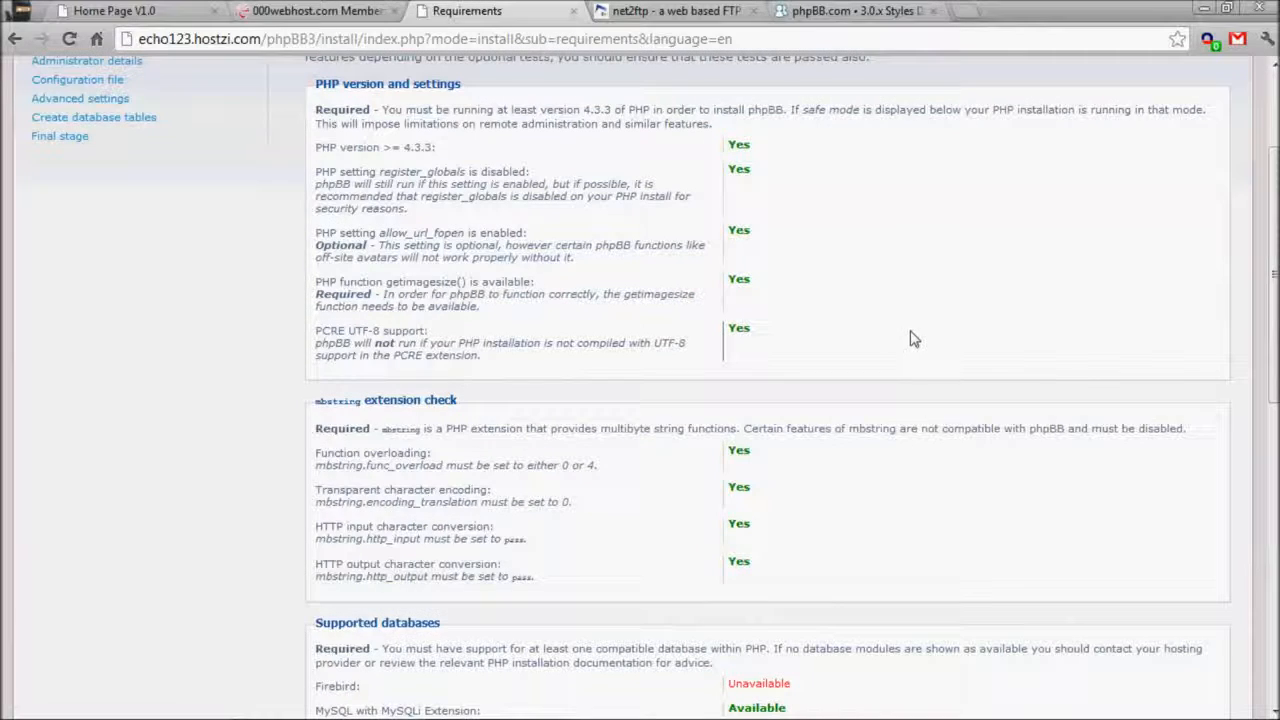
{"action": "scroll", "coordinate": [415, 385], "scroll_direction": "down", "scroll_amount": 3}
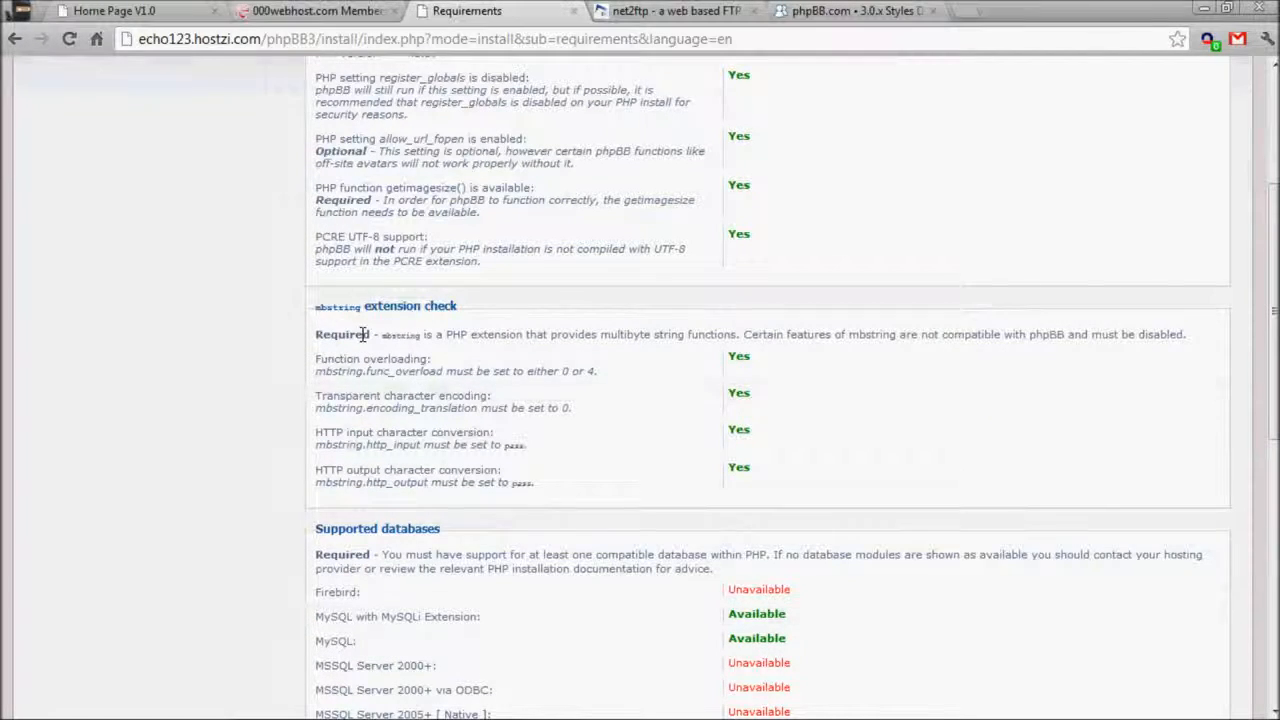
{"action": "scroll", "coordinate": [430, 362], "scroll_direction": "down", "scroll_amount": 3}
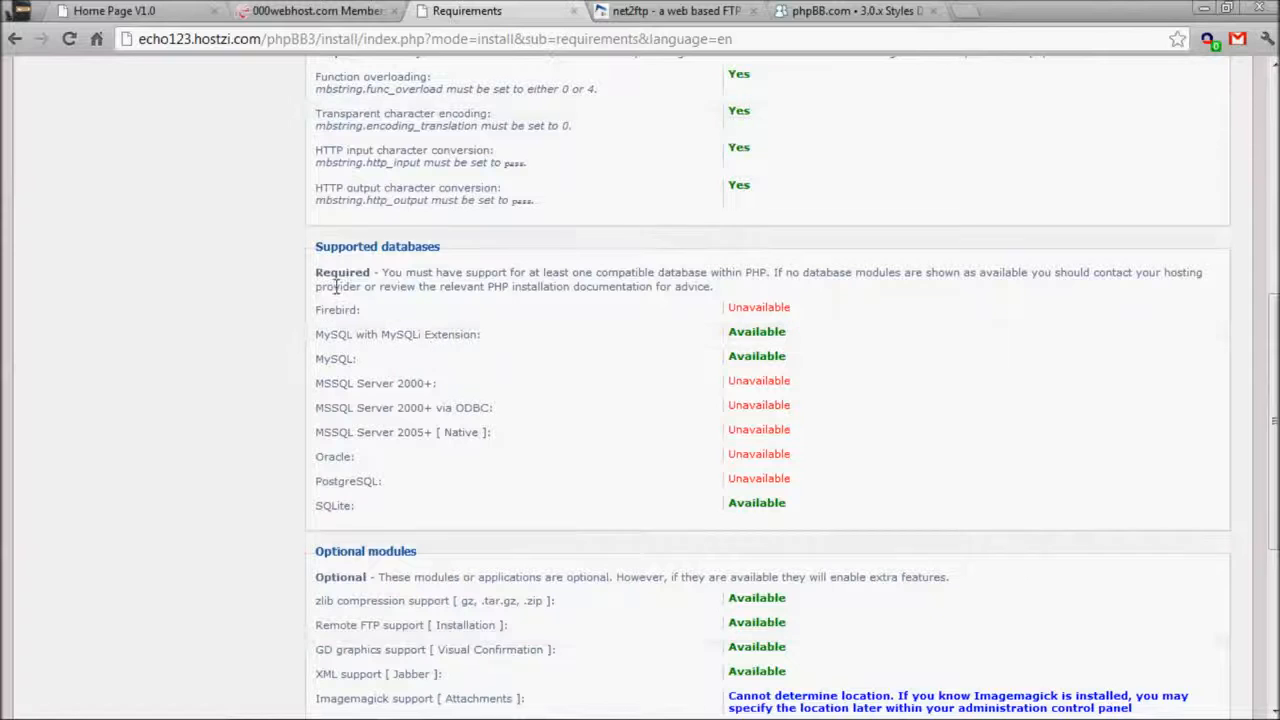
{"action": "left_click_drag", "start_coordinate": [322, 334], "coordinate": [848, 357]}
{"action": "left_click", "coordinate": [848, 357]}
{"action": "left_click_drag", "start_coordinate": [374, 355], "coordinate": [391, 331]}
{"action": "left_click", "coordinate": [315, 341]}
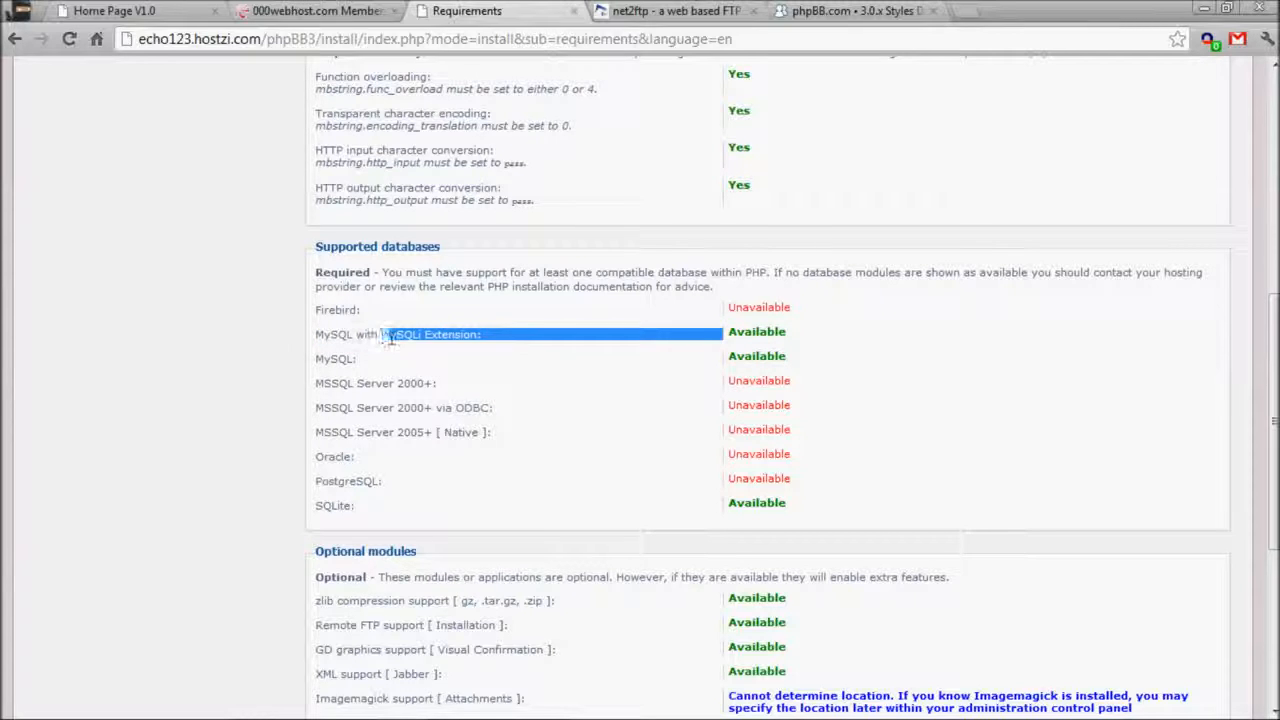
{"action": "left_click", "coordinate": [400, 334]}
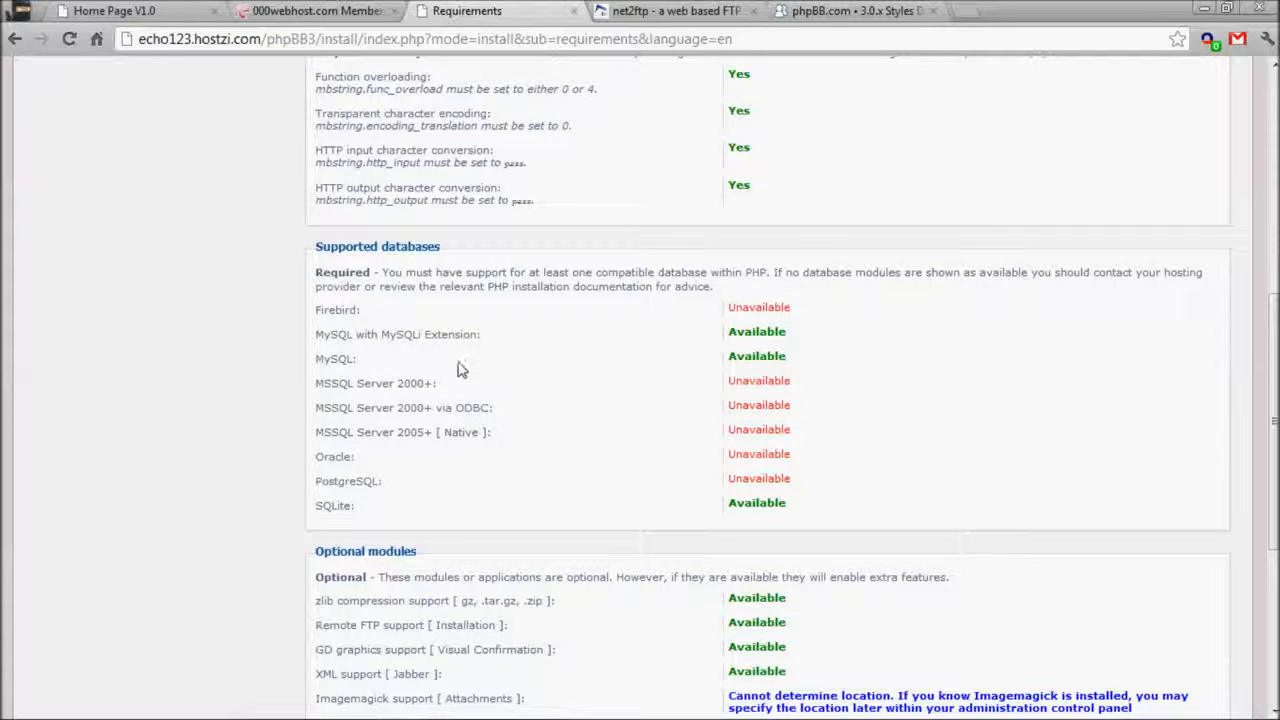
Check the remaining tests and config.php file permissions, then start the install.
{"action": "scroll", "coordinate": [469, 371], "scroll_direction": "down", "scroll_amount": 1}
{"action": "left_click_drag", "start_coordinate": [314, 263], "coordinate": [84, 268]}
{"action": "left_click", "coordinate": [84, 268]}
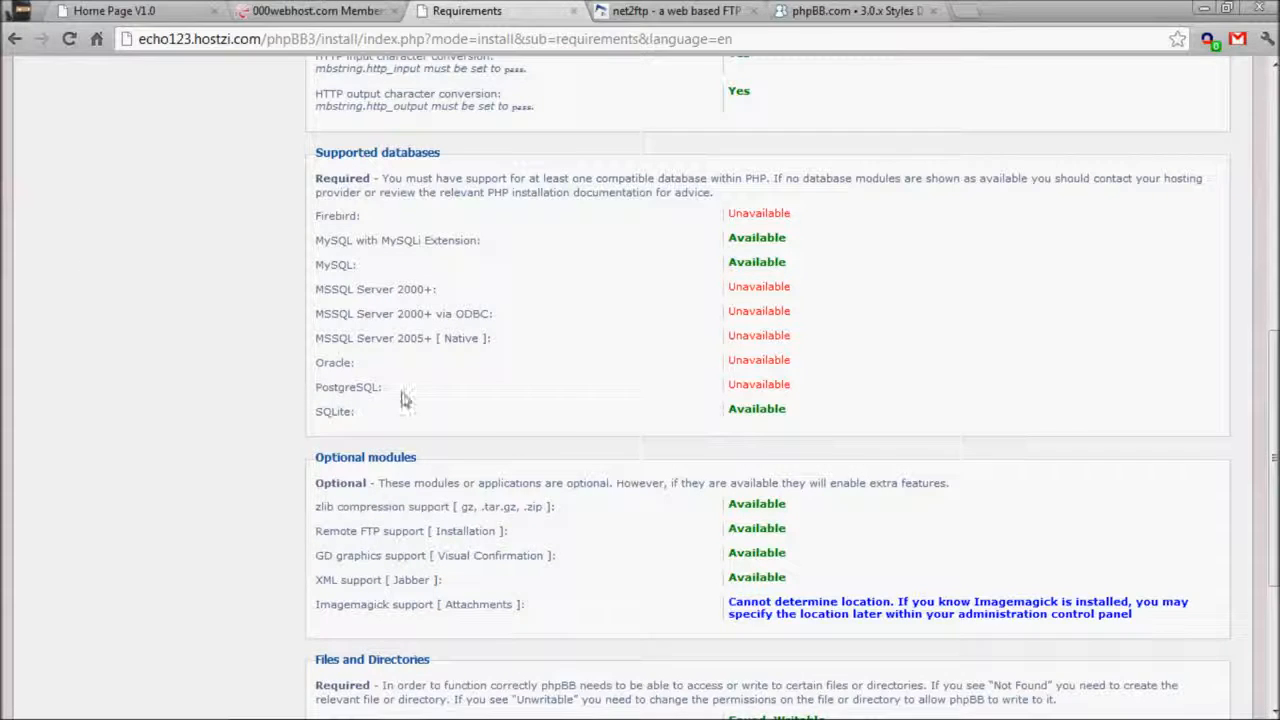
{"action": "scroll", "coordinate": [343, 533], "scroll_direction": "down", "scroll_amount": 3}
{"action": "left_click_drag", "start_coordinate": [316, 428], "coordinate": [895, 476]}
{"action": "left_click", "coordinate": [897, 472]}
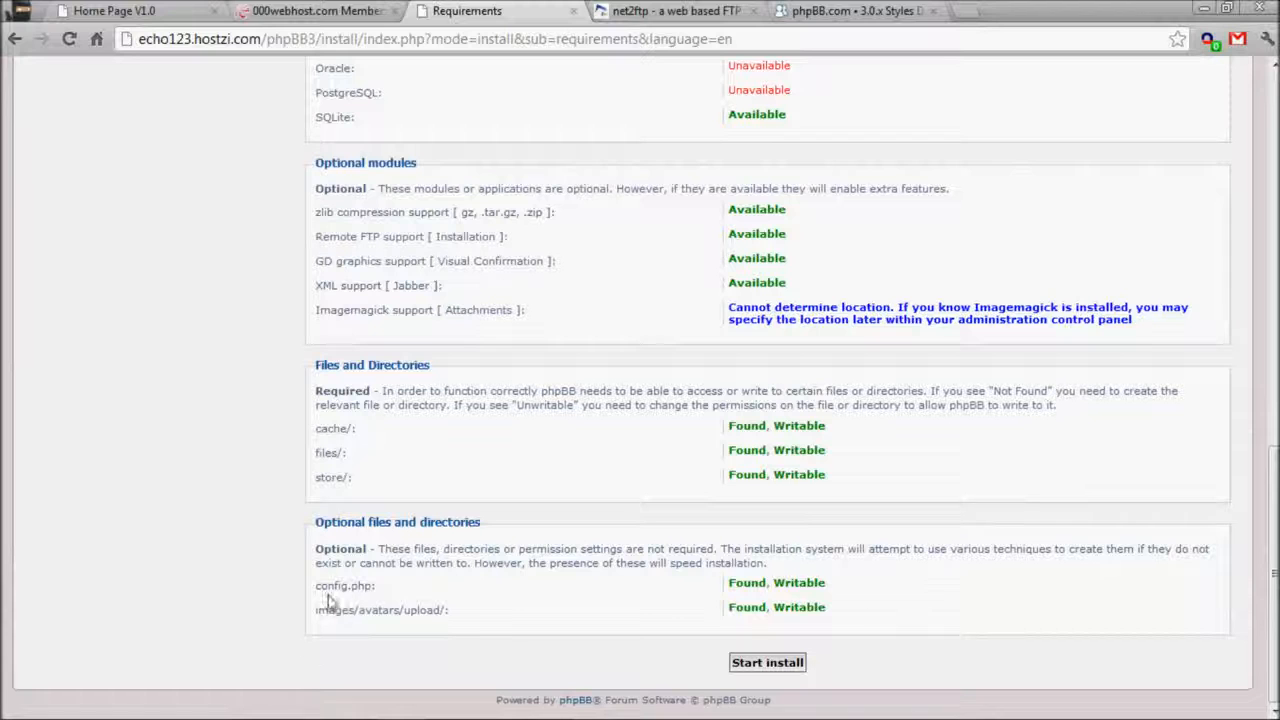
{"action": "left_click_drag", "start_coordinate": [319, 587], "coordinate": [451, 590]}
{"action": "left_click", "coordinate": [451, 594]}
{"action": "left_click_drag", "start_coordinate": [319, 584], "coordinate": [494, 611]}
{"action": "left_click", "coordinate": [496, 612]}
{"action": "left_click", "coordinate": [765, 663]}
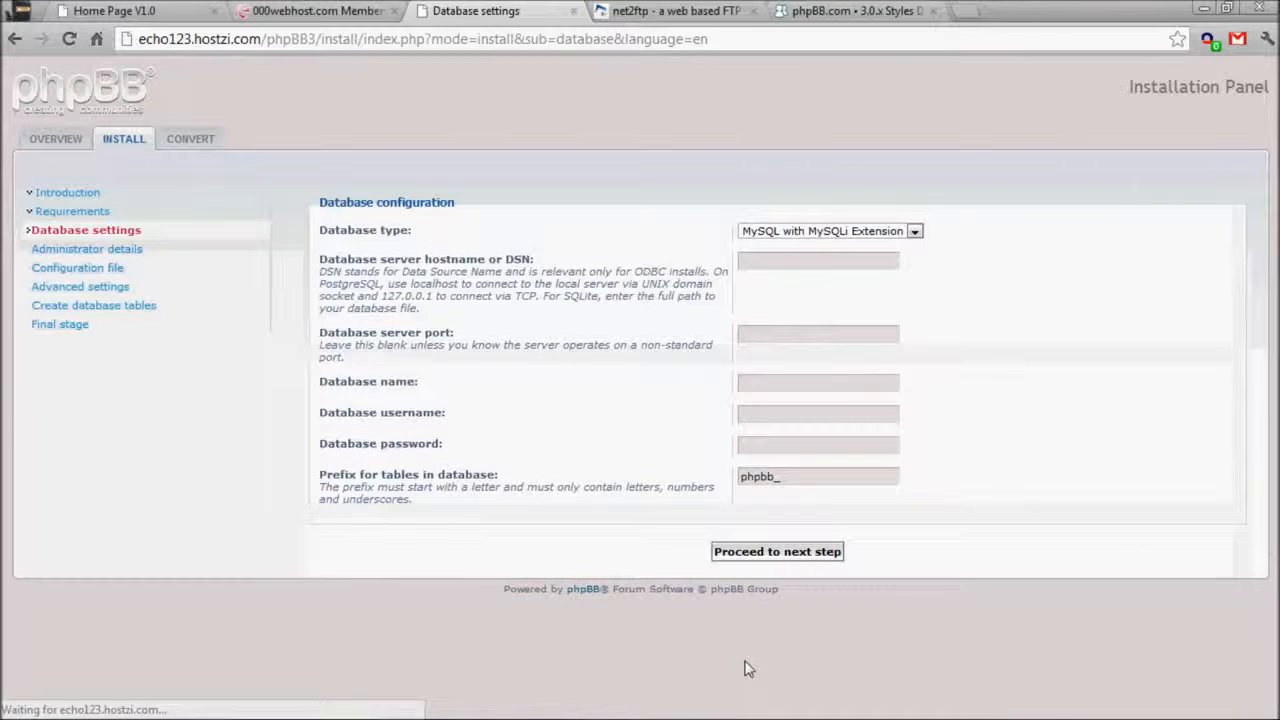
Set the database type to MySQL and the server hostname to mysql11.000webhost.com.
{"action": "left_click", "coordinate": [788, 231]}
{"action": "left_click", "coordinate": [776, 259]}
{"action": "left_click", "coordinate": [784, 262]}
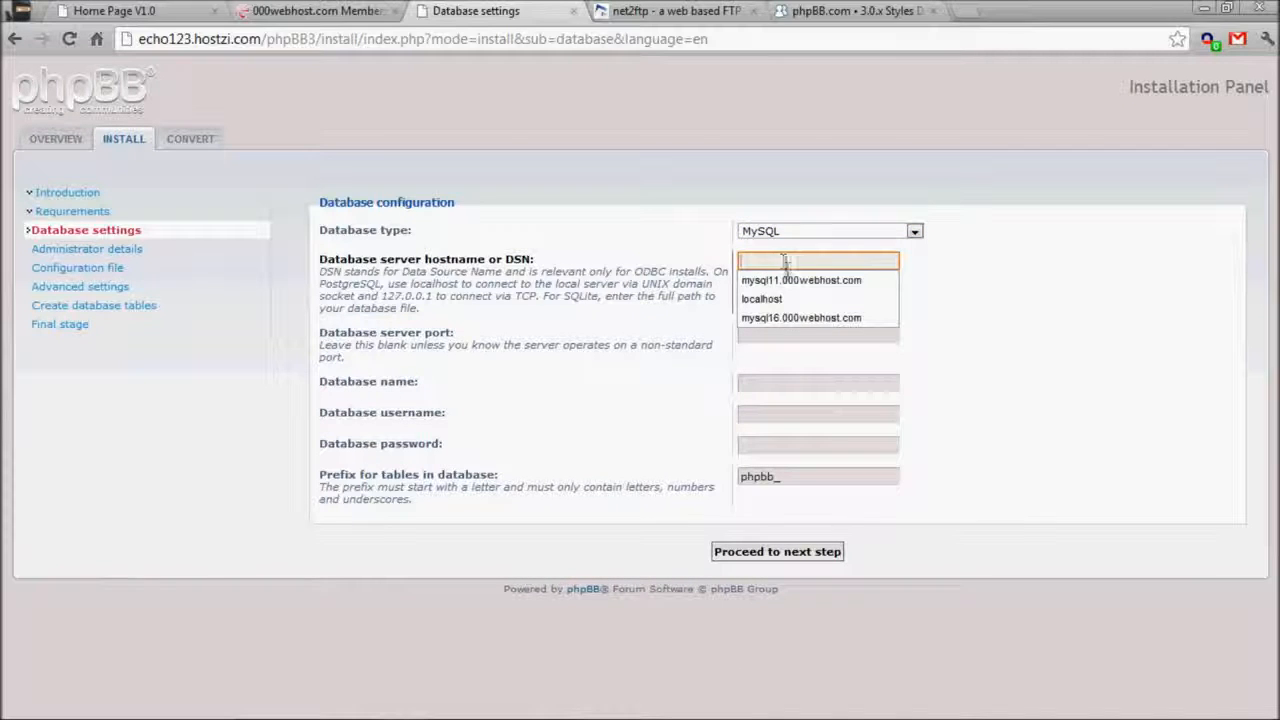
{"action": "left_click", "coordinate": [764, 282]}
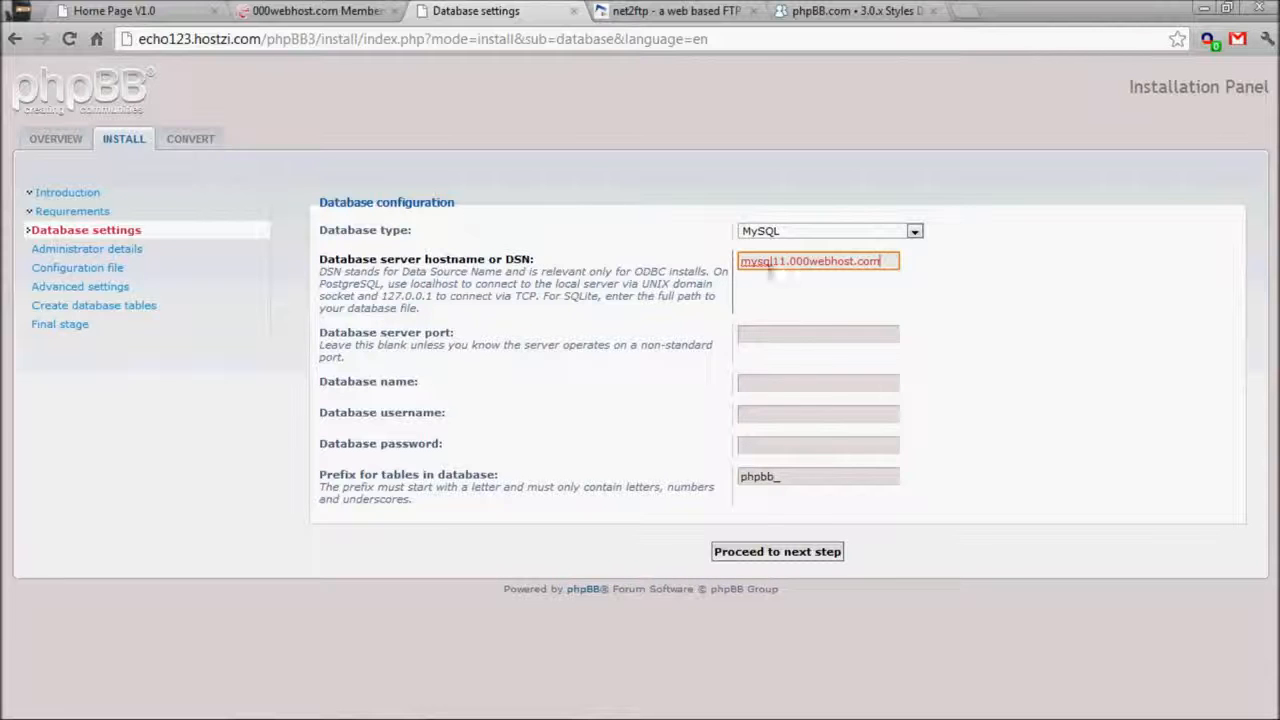
{"action": "left_click", "coordinate": [789, 334]}
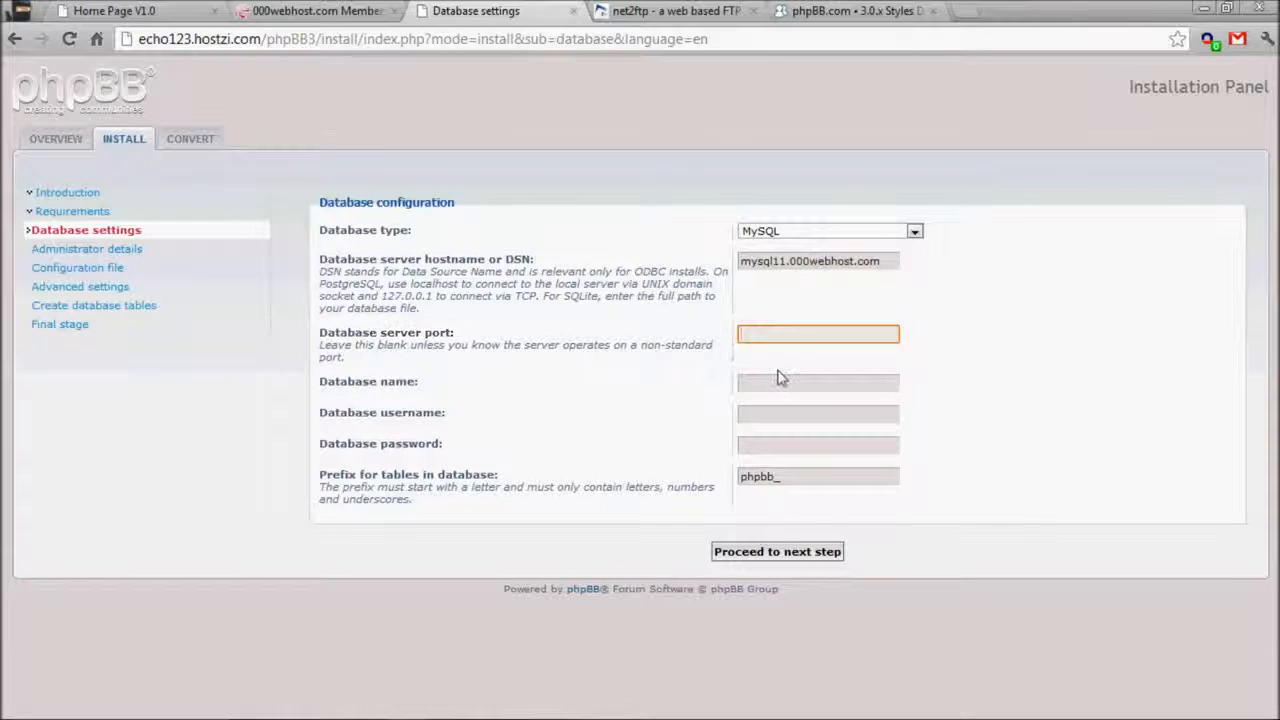
Fill in the database name, username and password, test the connection successfully, and continue.
{"action": "left_click", "coordinate": [830, 383]}
{"action": "left_click", "coordinate": [830, 383]}
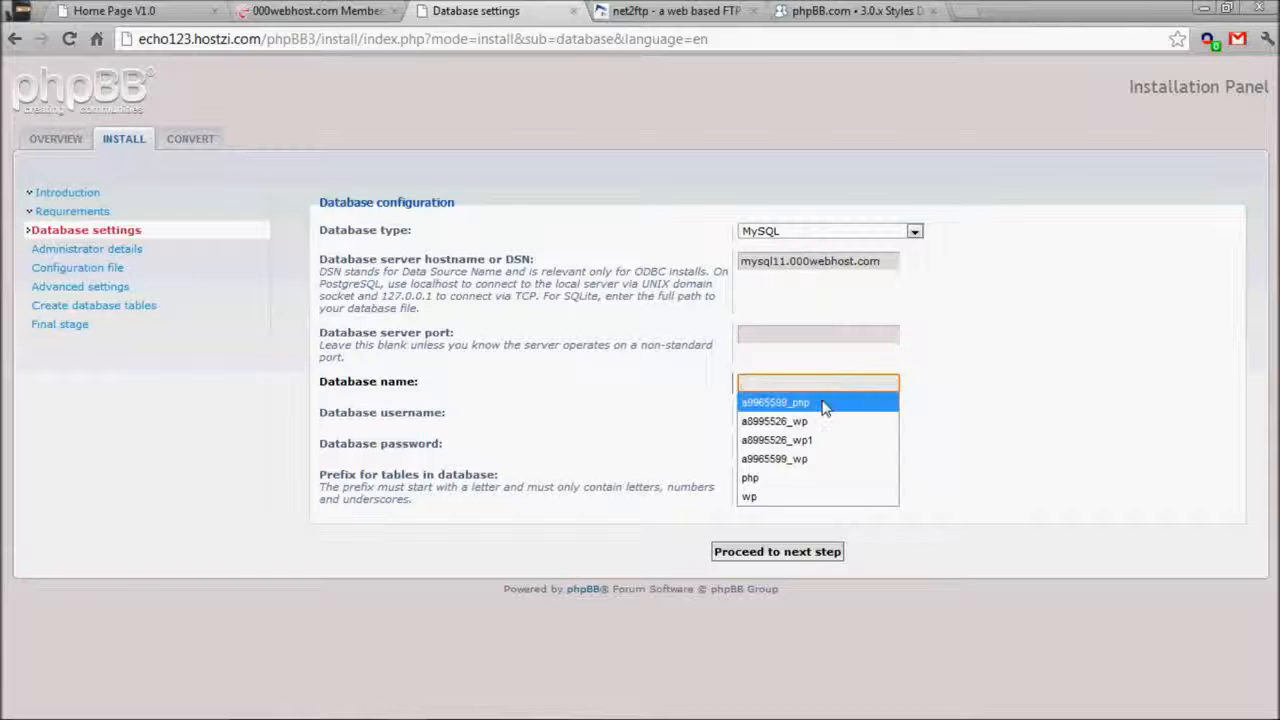
{"action": "left_click", "coordinate": [824, 405]}
{"action": "left_click", "coordinate": [814, 412]}
{"action": "left_click", "coordinate": [805, 434]}
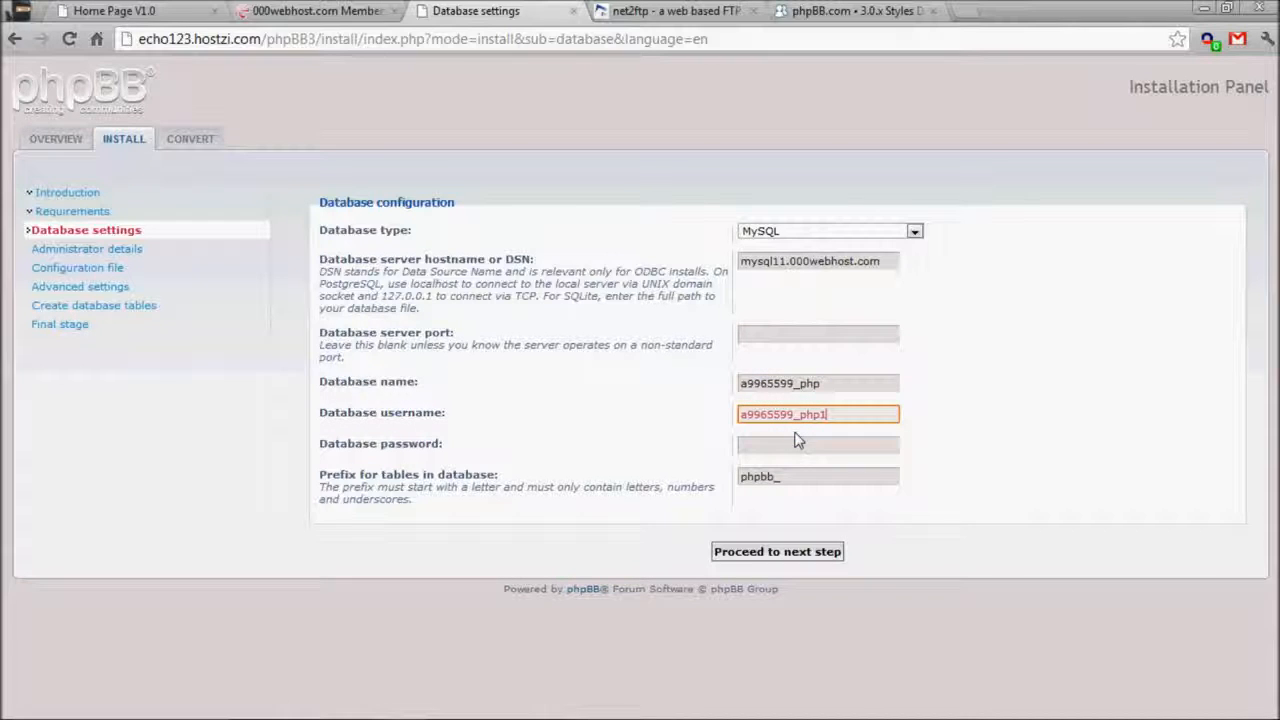
{"action": "left_click", "coordinate": [802, 444]}
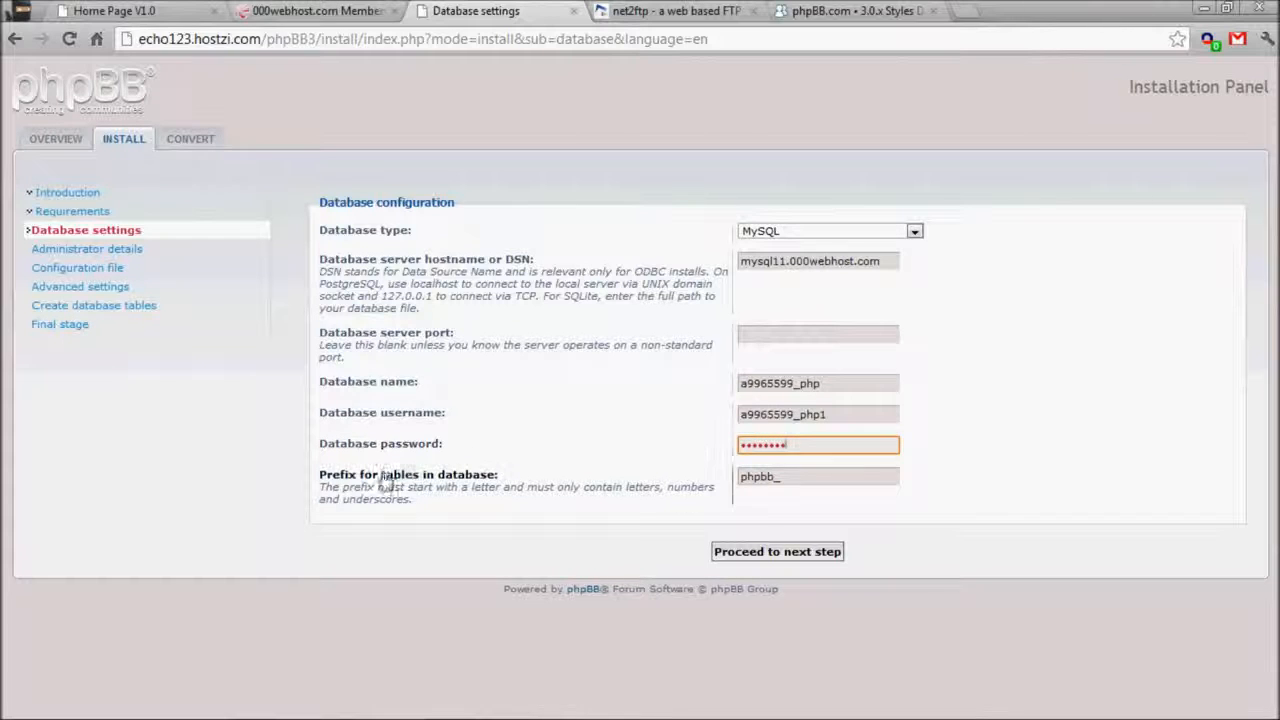
{"action": "left_click", "coordinate": [728, 560]}
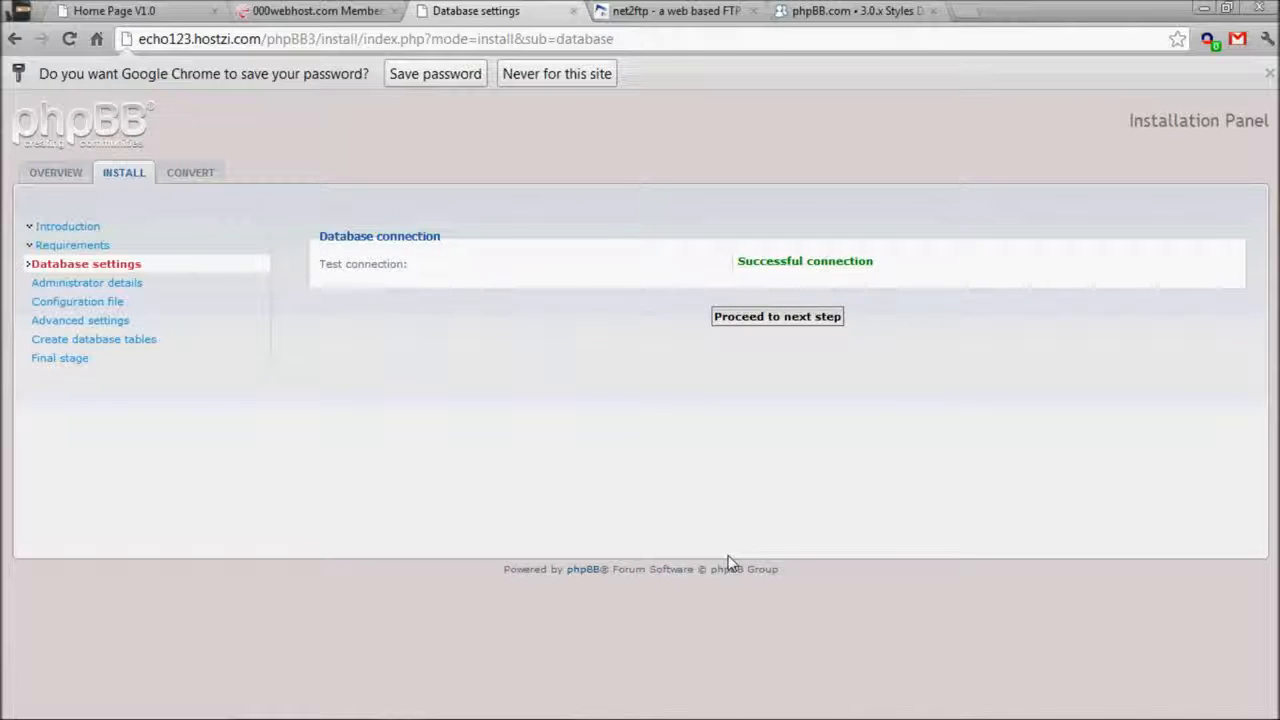
{"action": "left_click", "coordinate": [742, 320]}
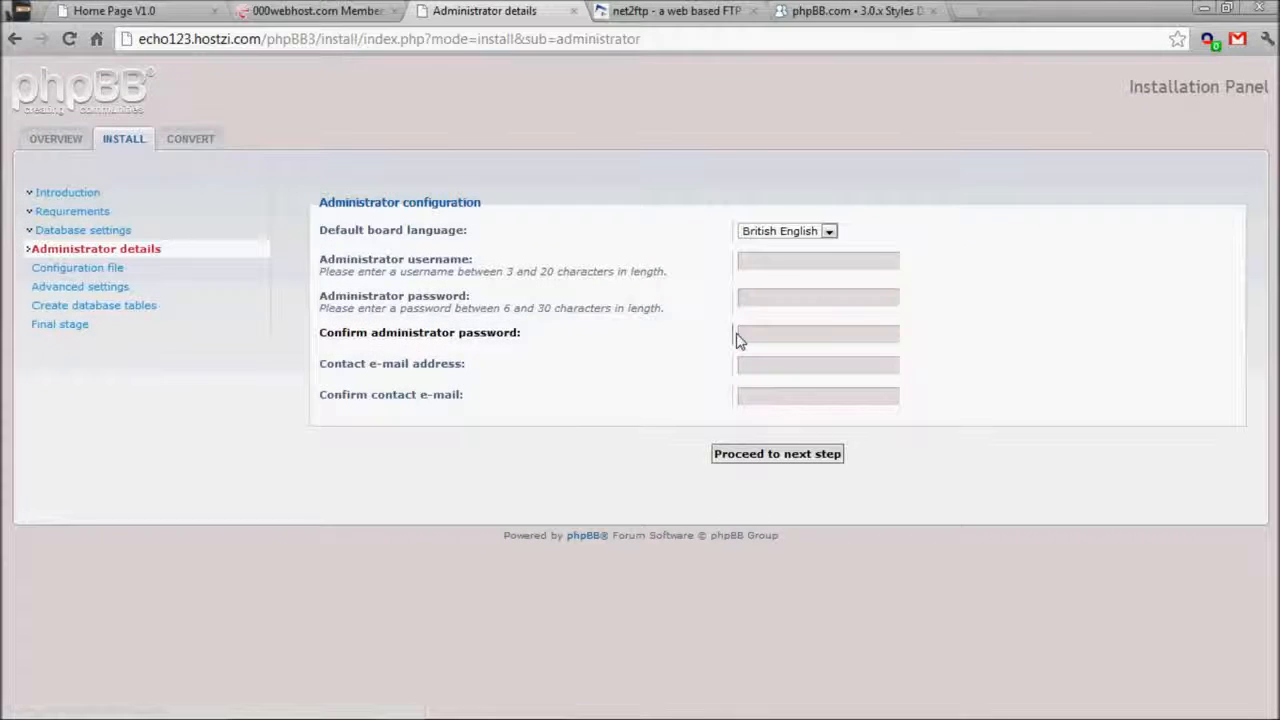
Enter administrator username admin, its password, and the contact e-mail with confirmation.
{"action": "left_click", "coordinate": [829, 262]}
{"action": "left_click", "coordinate": [817, 277]}
{"action": "left_click", "coordinate": [810, 298]}
{"action": "type", "text": "••"}
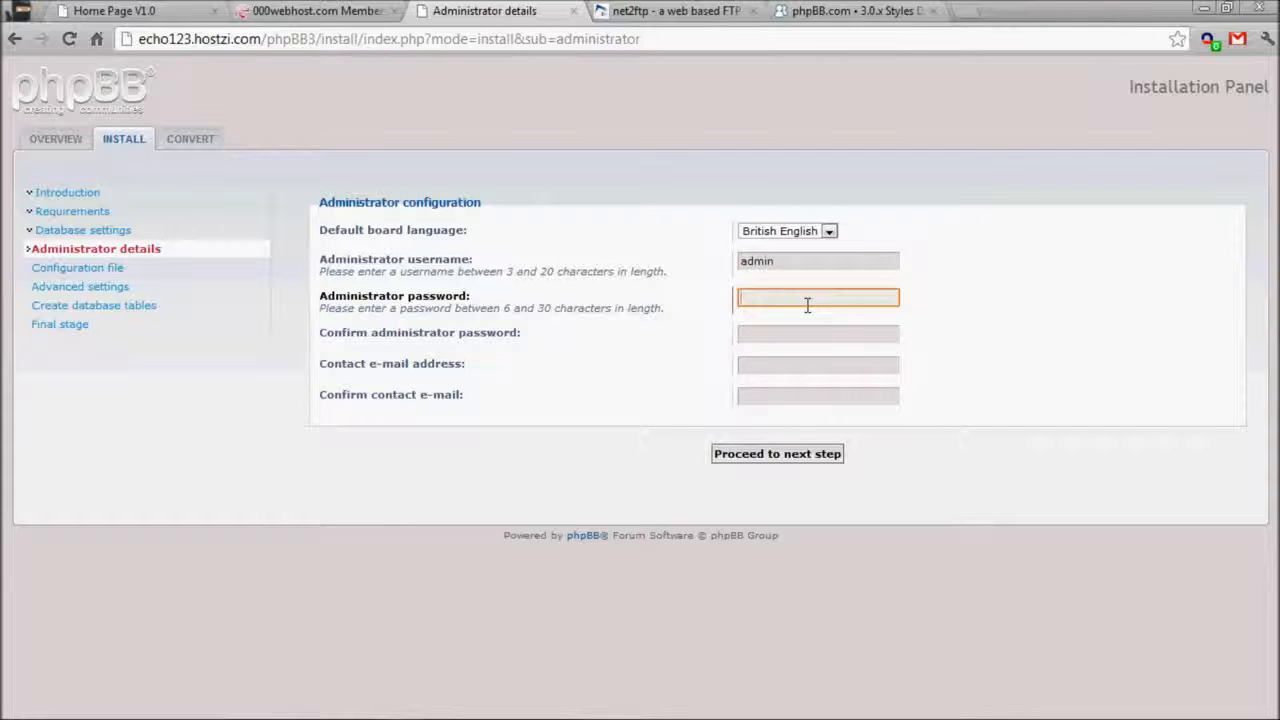
{"action": "left_click", "coordinate": [809, 331]}
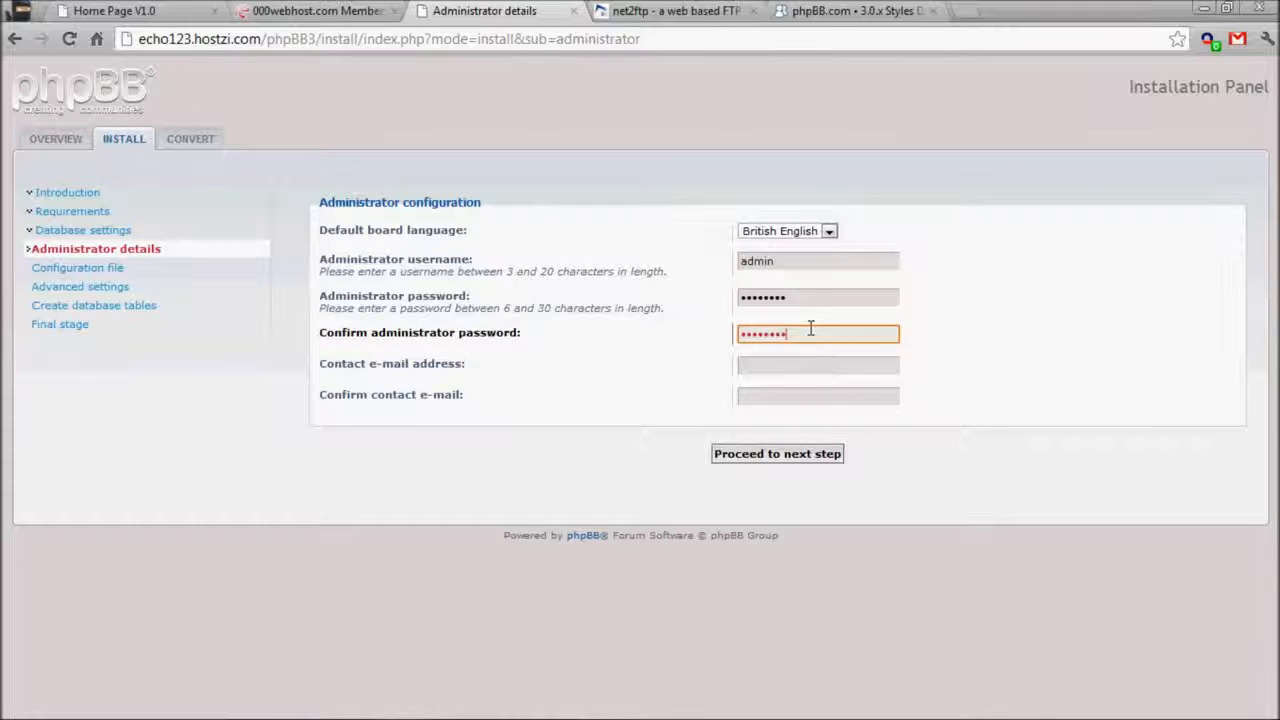
{"action": "left_click", "coordinate": [789, 364]}
{"action": "left_click", "coordinate": [800, 380]}
{"action": "left_click", "coordinate": [789, 393]}
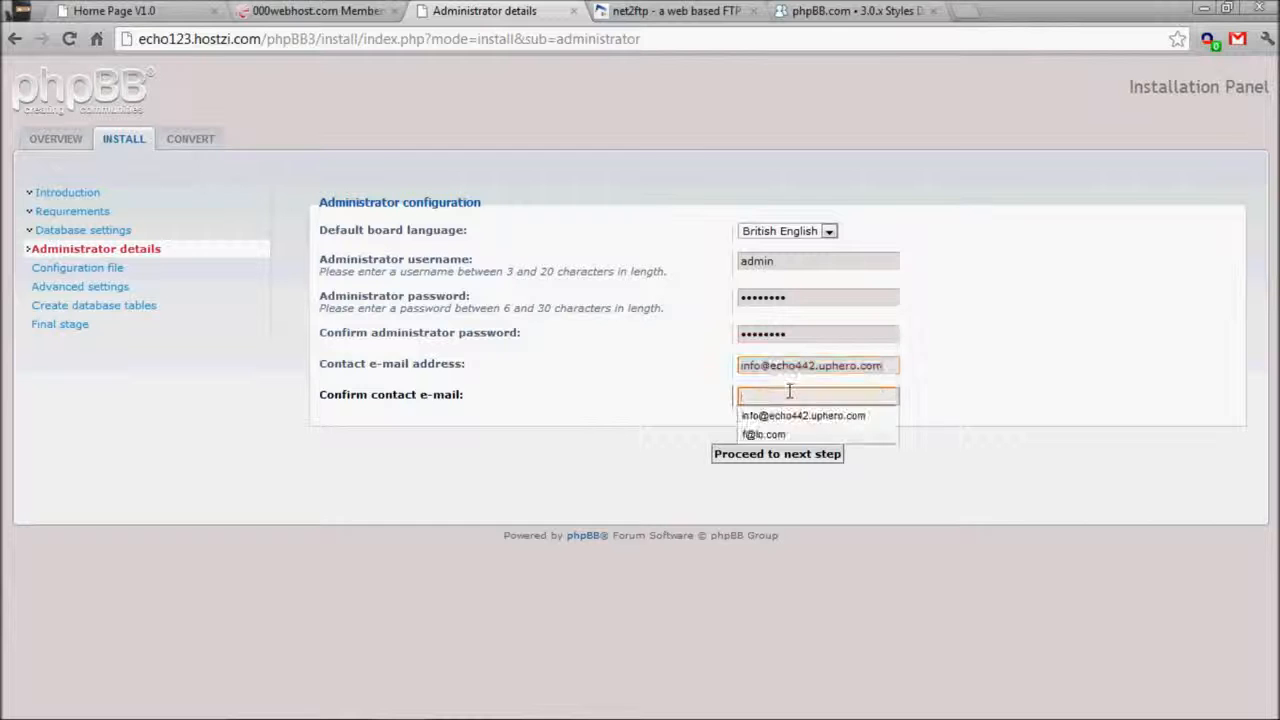
{"action": "left_click", "coordinate": [792, 415]}
Submit the administrator details and continue until the configuration file is written.
{"action": "left_click", "coordinate": [757, 462]}
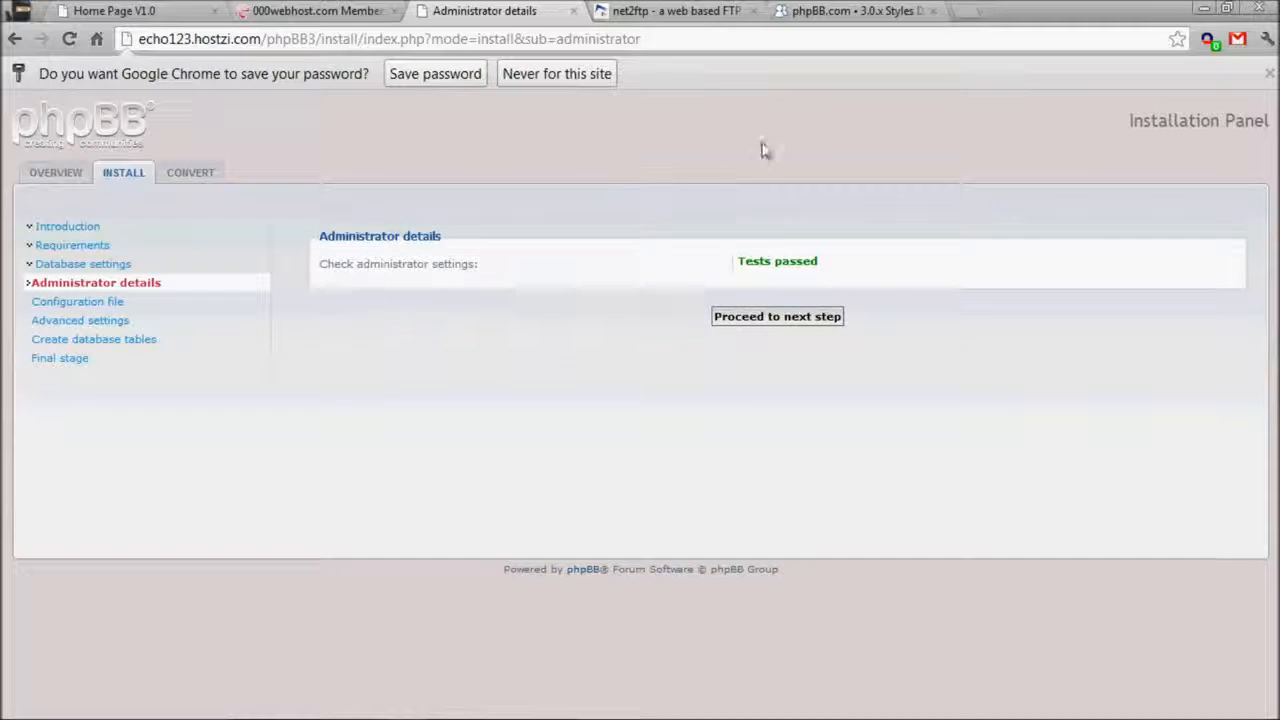
{"action": "left_click", "coordinate": [736, 317]}
{"action": "left_click_drag", "start_coordinate": [356, 190], "coordinate": [988, 249]}
{"action": "left_click", "coordinate": [949, 249]}
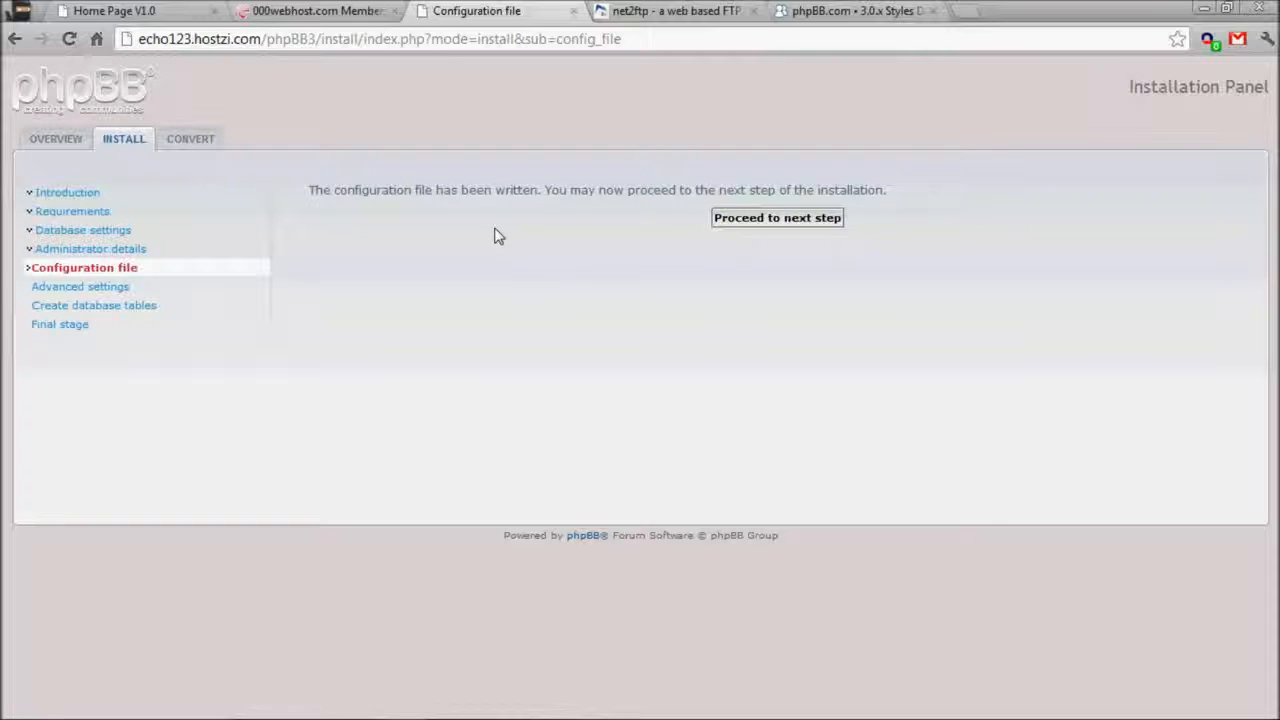
Set Enable board-wide e-mails to Disabled in the advanced settings, then proceed to create the tables.
{"action": "left_click", "coordinate": [791, 227]}
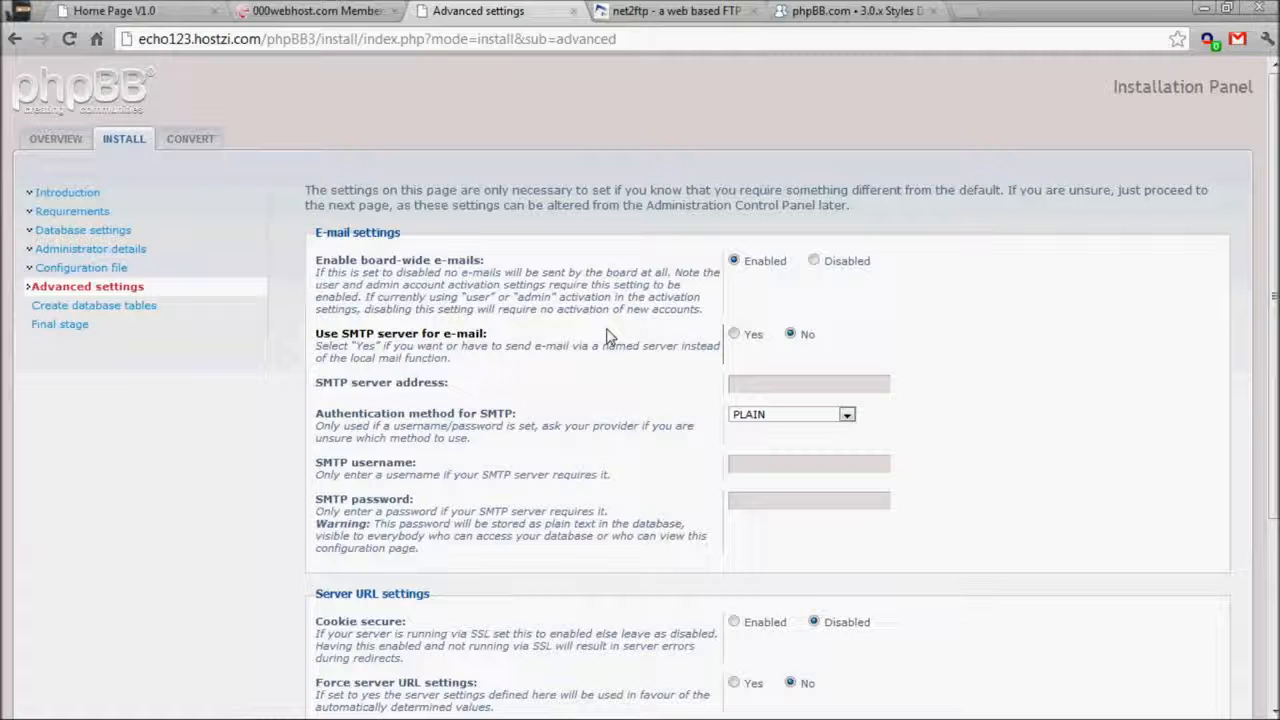
{"action": "left_click", "coordinate": [846, 266]}
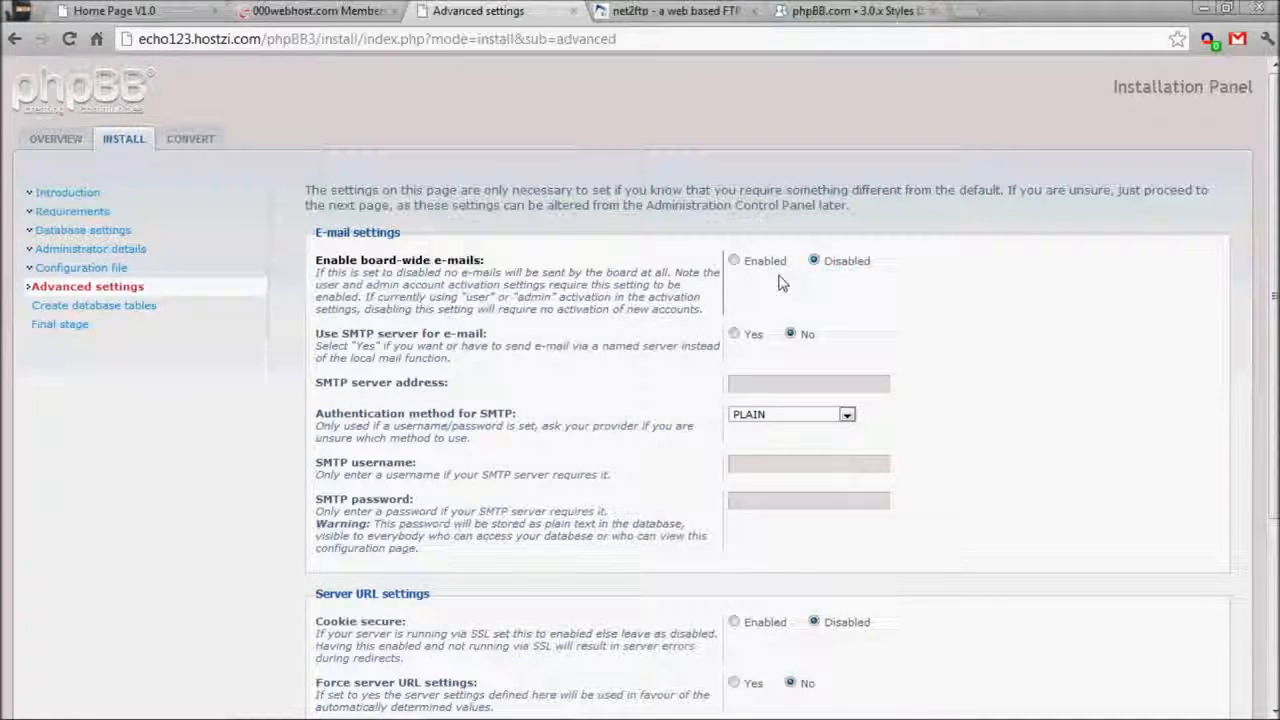
{"action": "scroll", "coordinate": [770, 275], "scroll_direction": "down", "scroll_amount": 2}
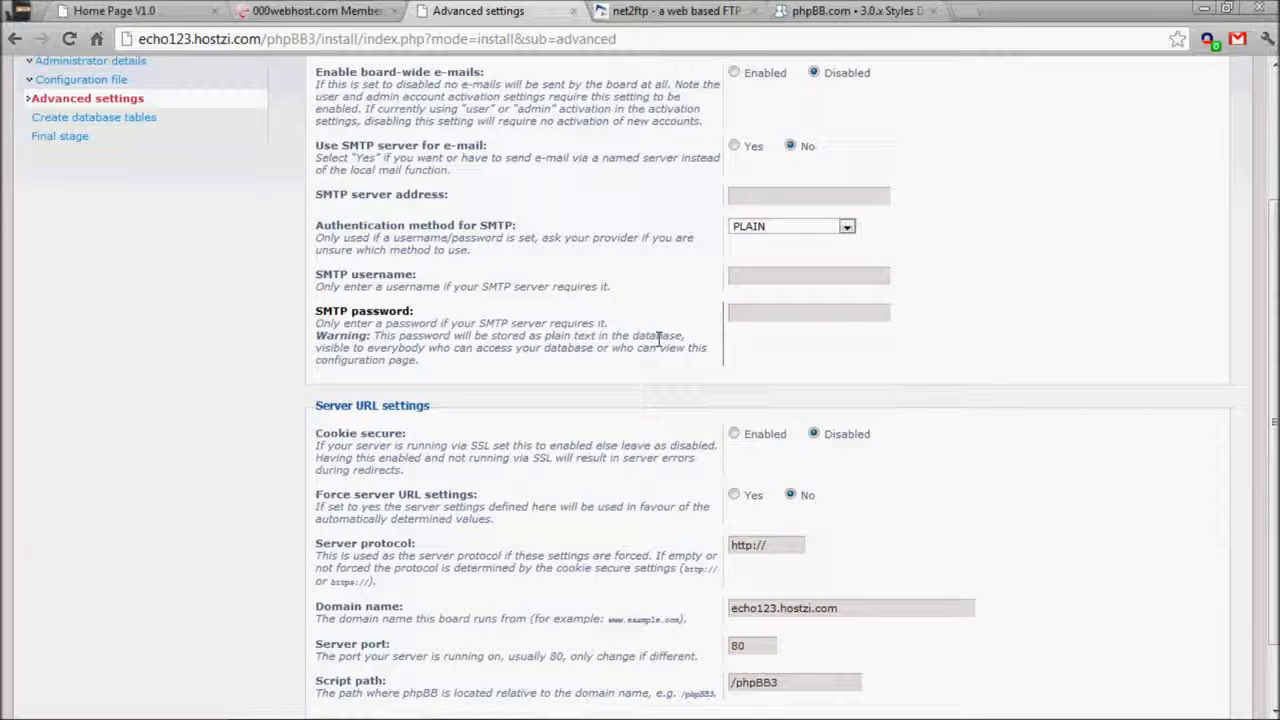
{"action": "scroll", "coordinate": [350, 415], "scroll_direction": "down", "scroll_amount": 2}
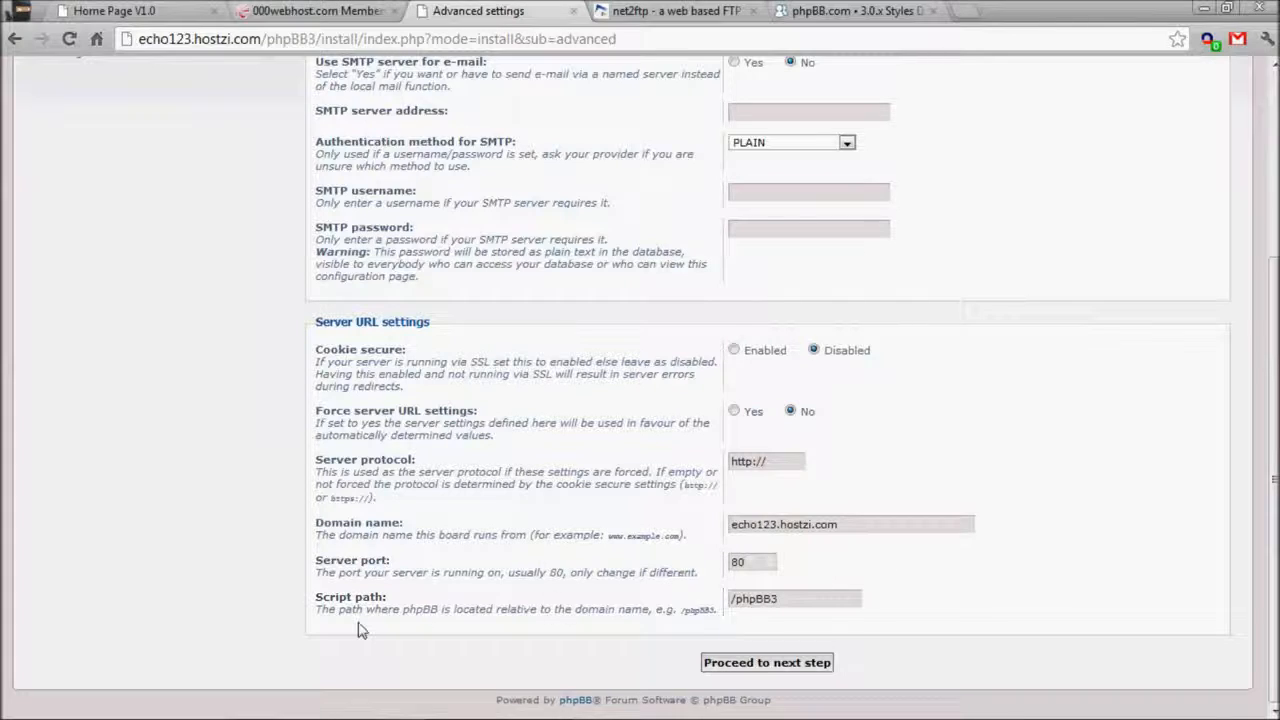
{"action": "left_click", "coordinate": [750, 664]}
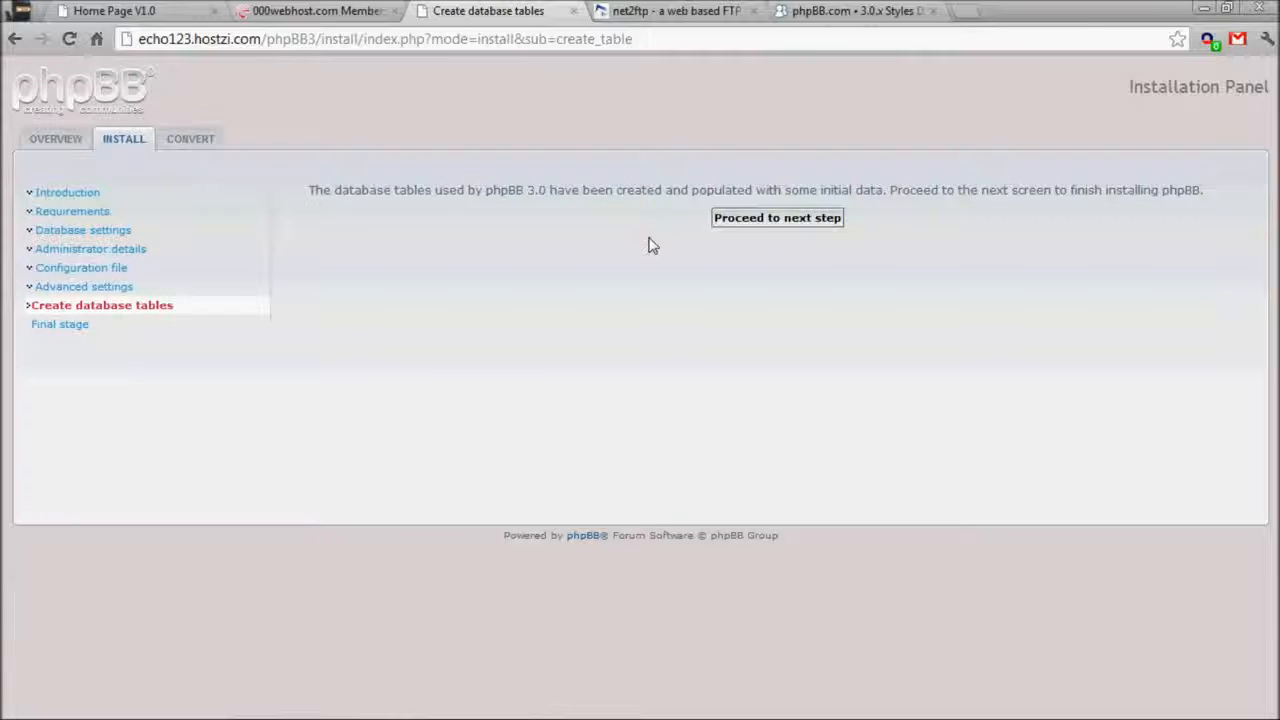
Finish the final installation stage and log into the administration control panel.
{"action": "left_click", "coordinate": [786, 220]}
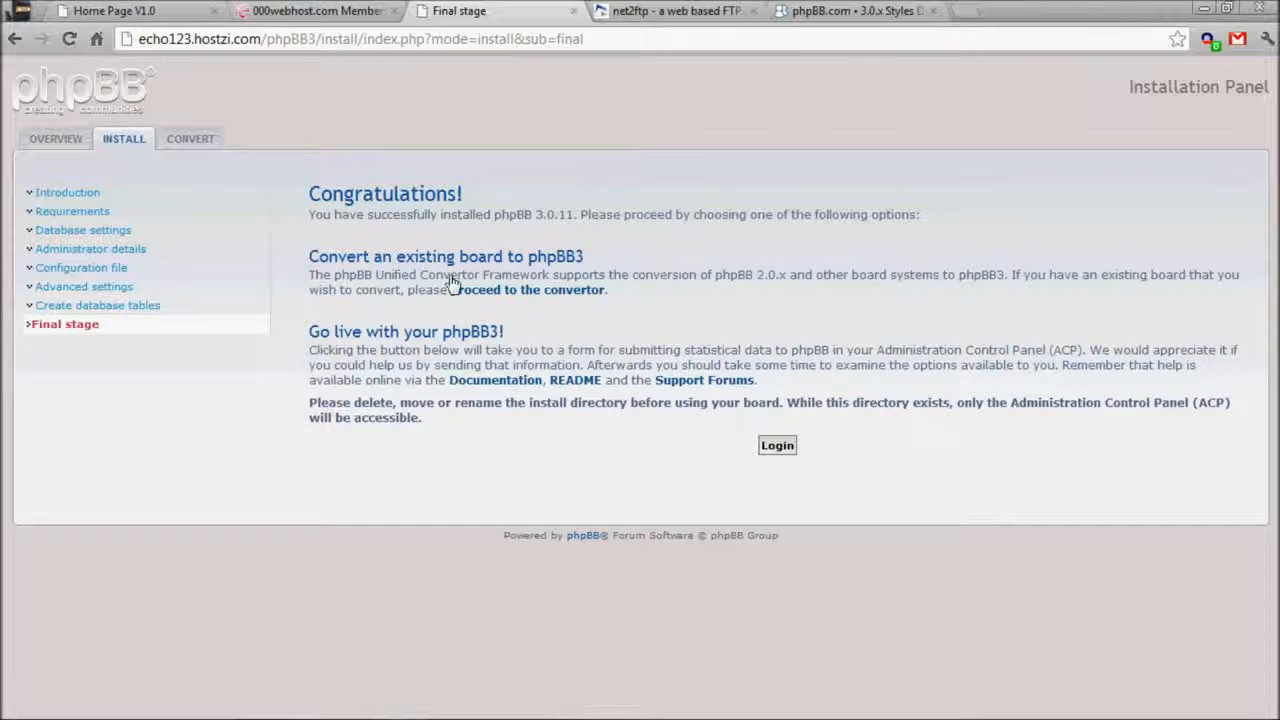
{"action": "left_click_drag", "start_coordinate": [313, 256], "coordinate": [585, 258]}
{"action": "left_click", "coordinate": [688, 262]}
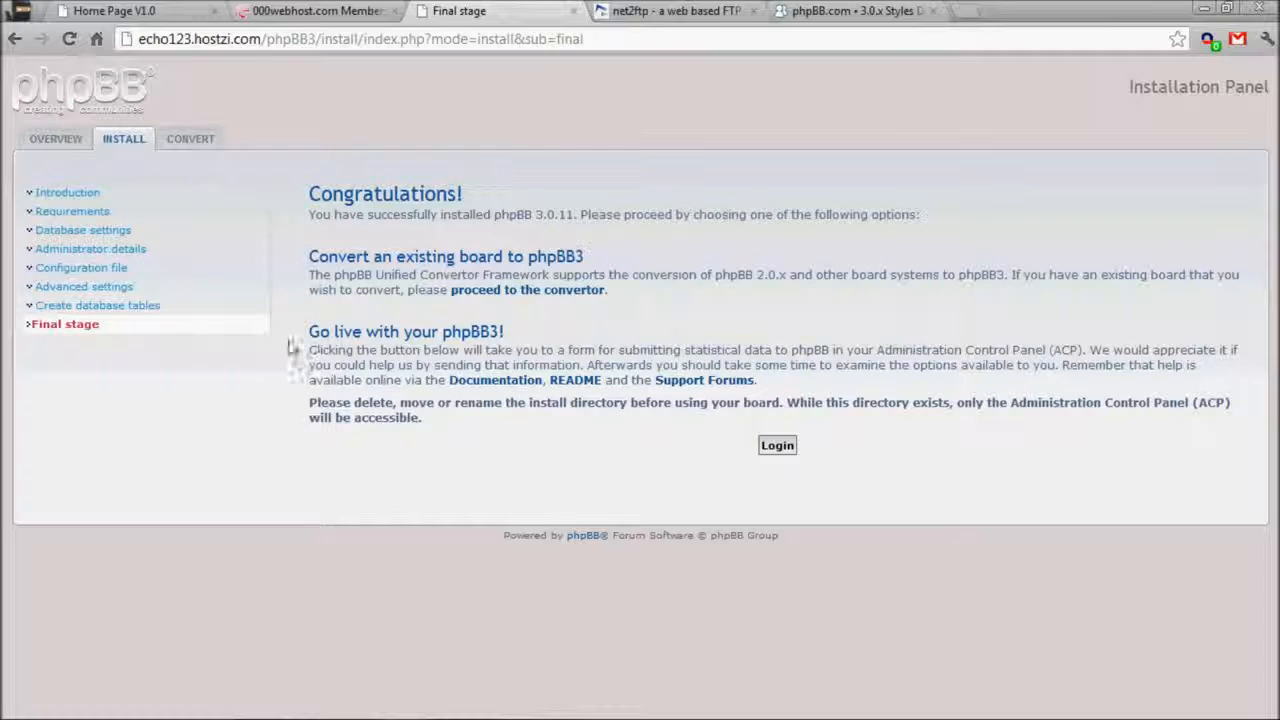
{"action": "left_click", "coordinate": [772, 449]}
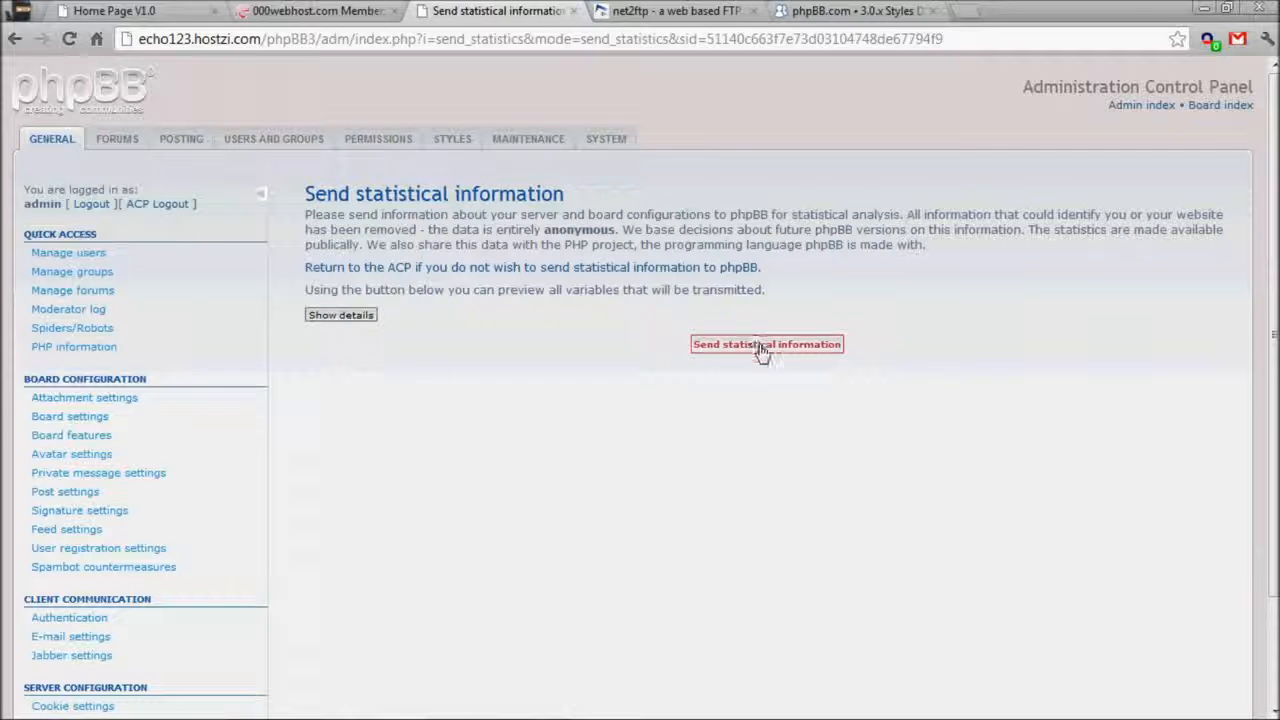
Send the anonymous statistical information to phpBB and go to the ACP start page.
{"action": "left_click", "coordinate": [763, 350]}
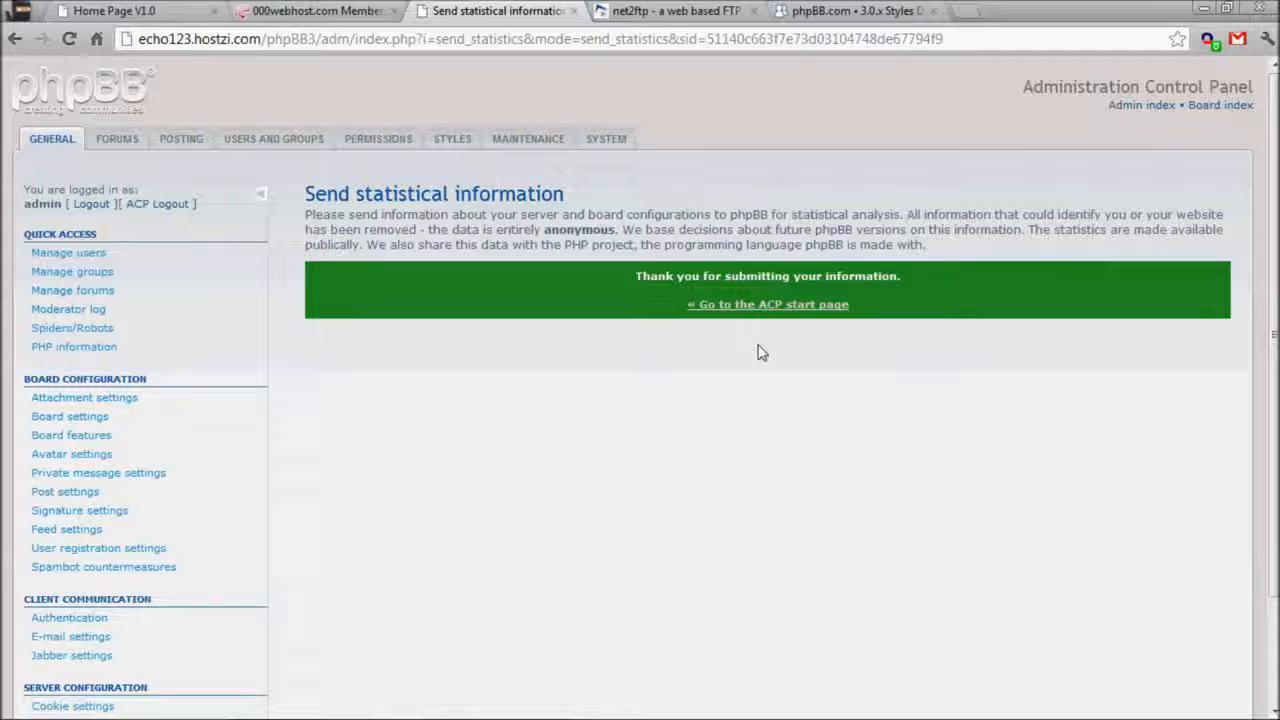
{"action": "left_click", "coordinate": [765, 306]}
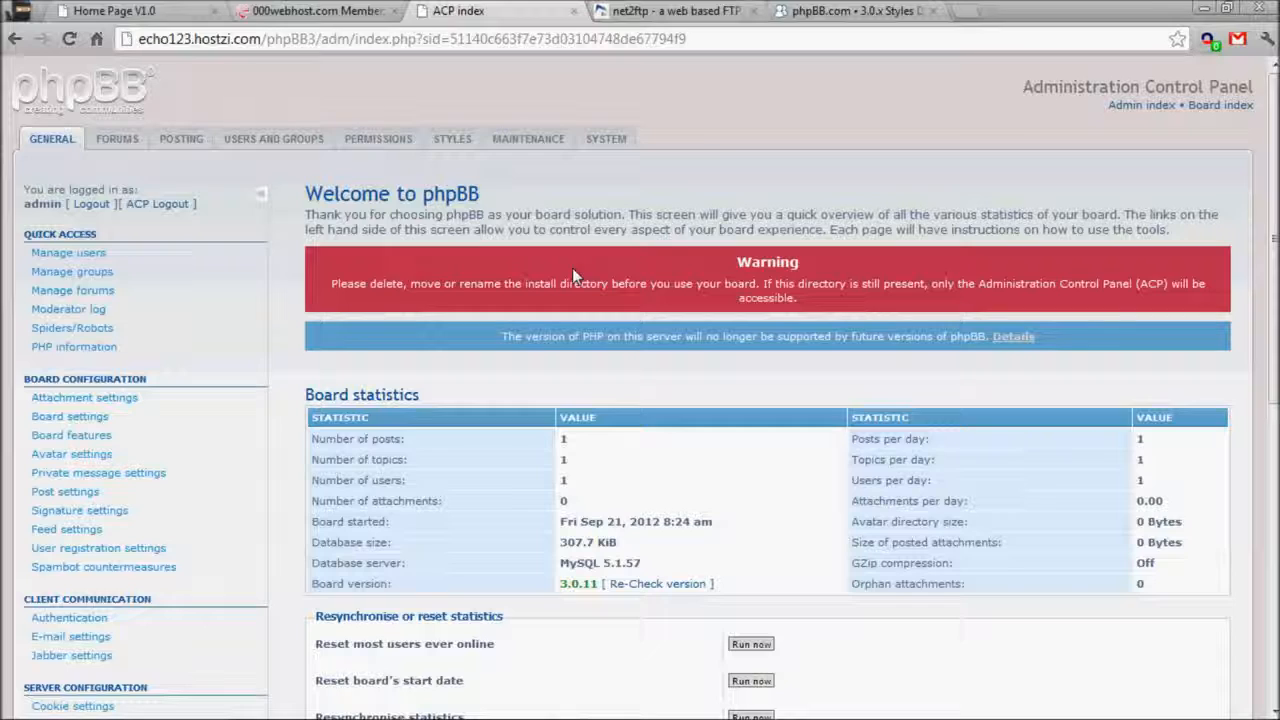
{"action": "left_click", "coordinate": [838, 10]}
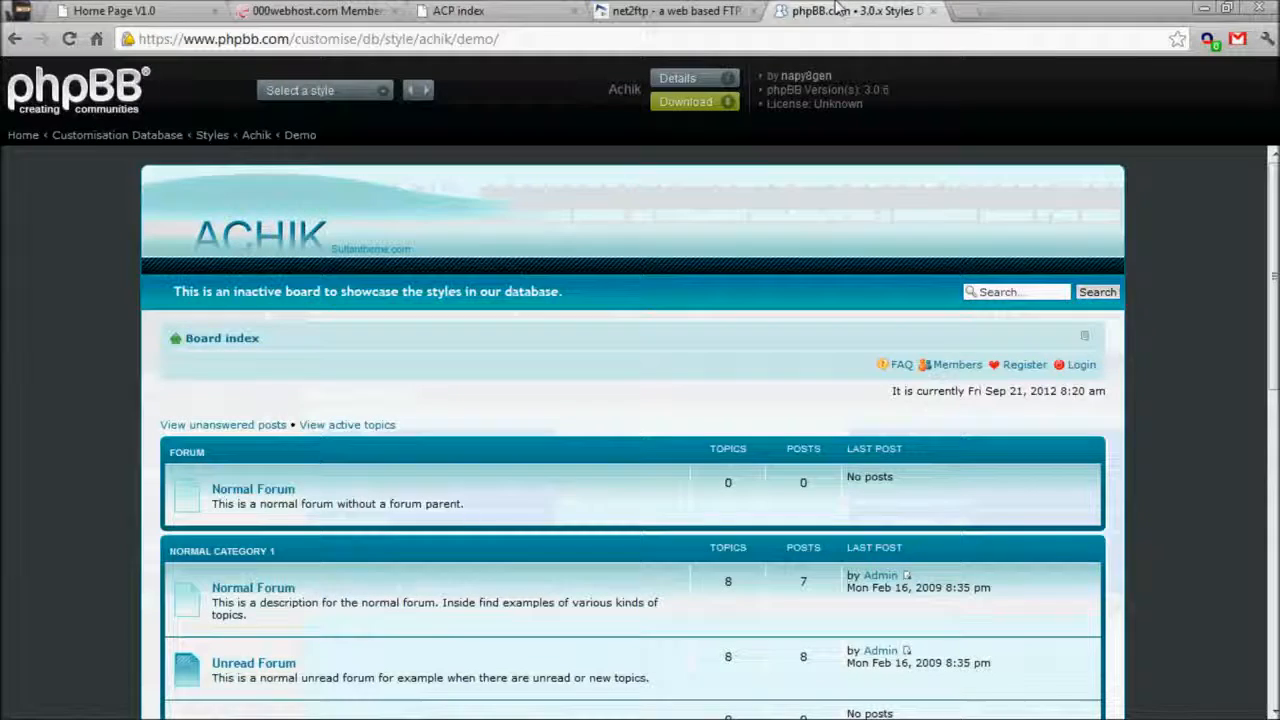
In net2ftp, open the phpBB3 folder and delete its install directory, confirming the removal.
{"action": "left_click", "coordinate": [712, 10]}
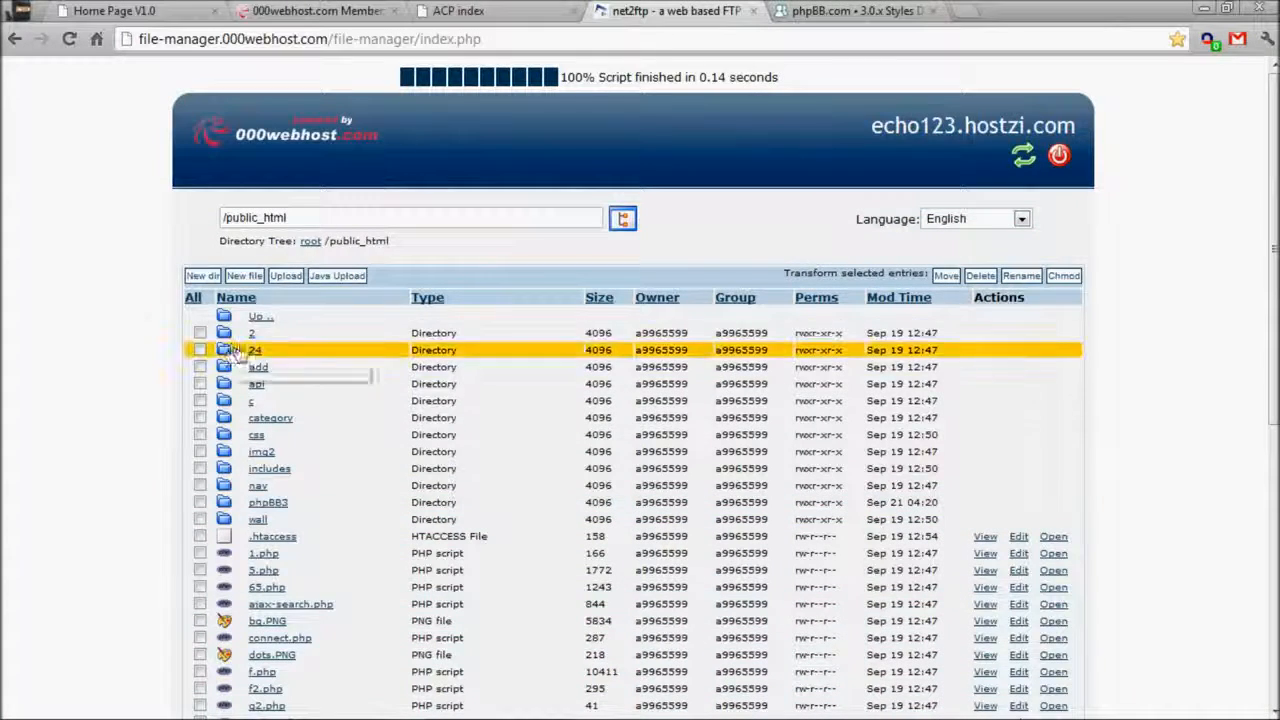
{"action": "left_click", "coordinate": [268, 502]}
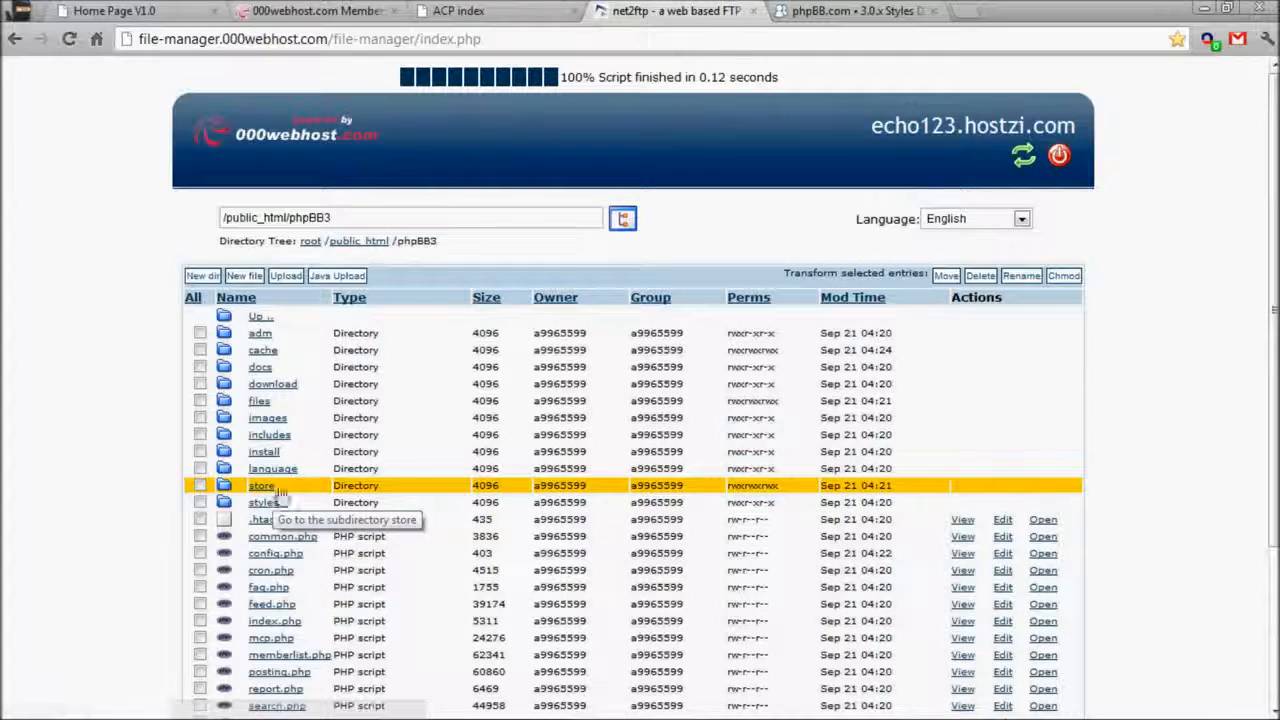
{"action": "left_click", "coordinate": [270, 452]}
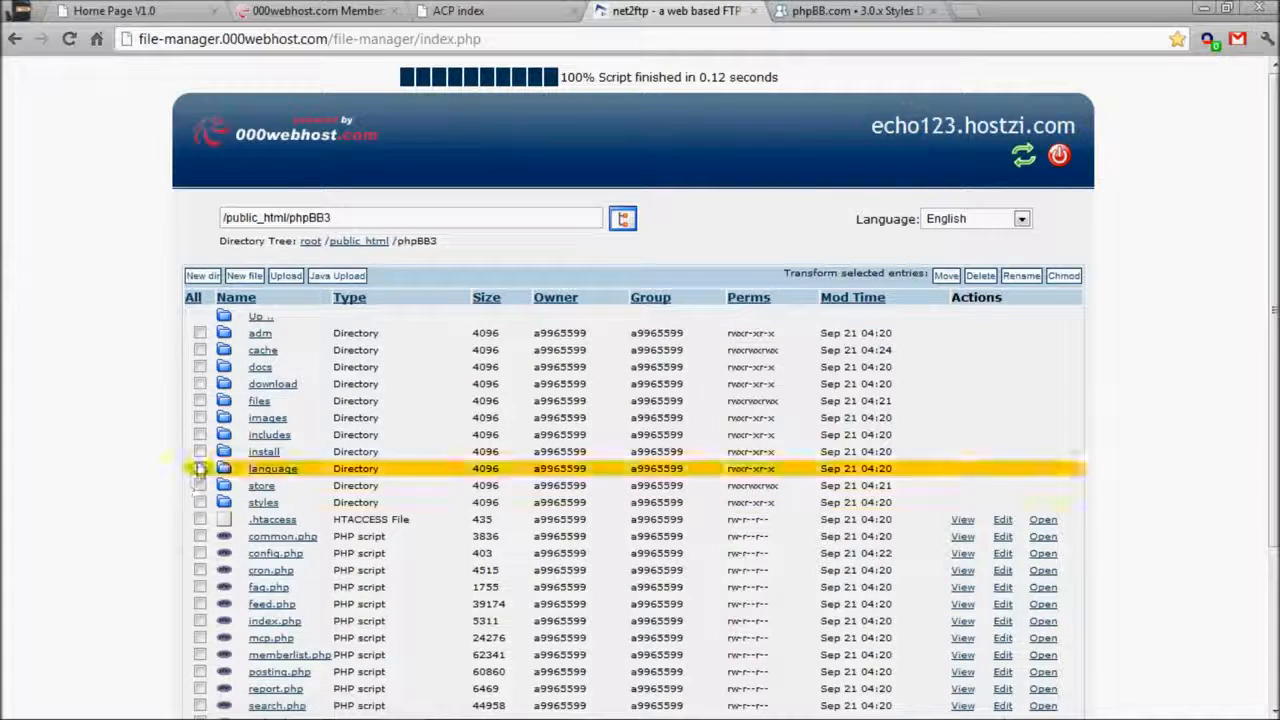
{"action": "left_click", "coordinate": [200, 452]}
{"action": "left_click", "coordinate": [981, 277]}
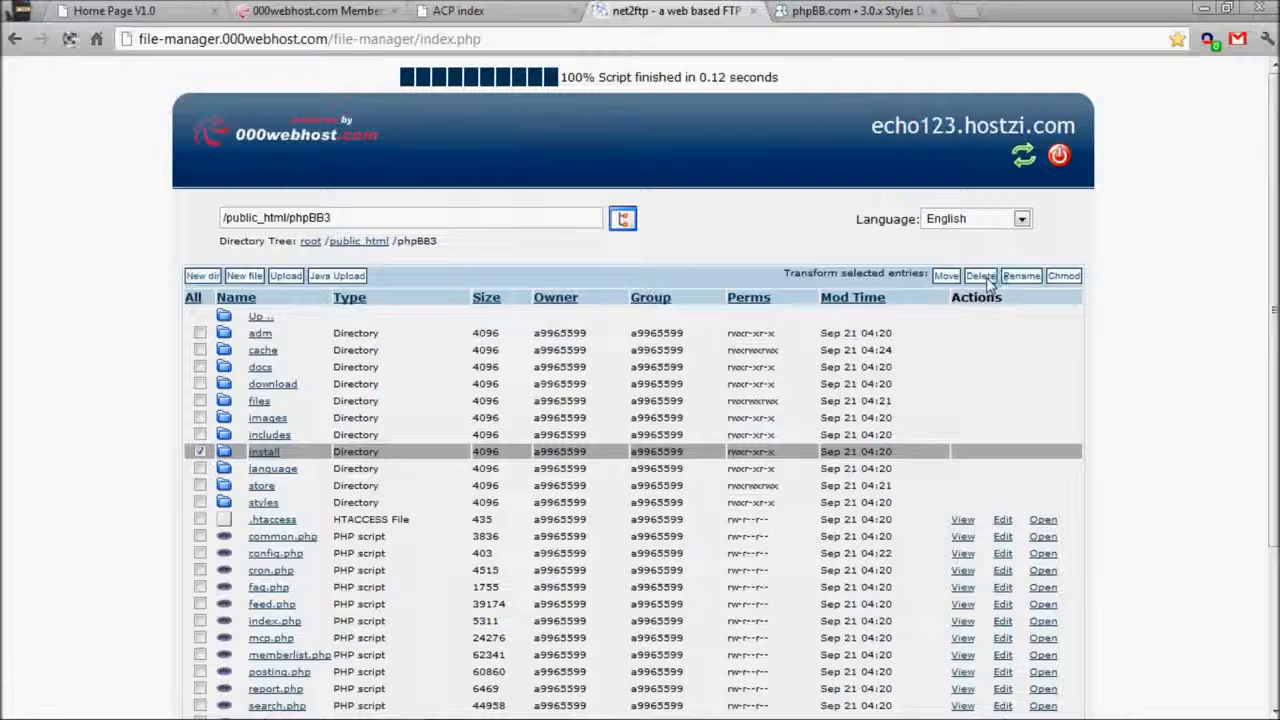
{"action": "left_click", "coordinate": [248, 289]}
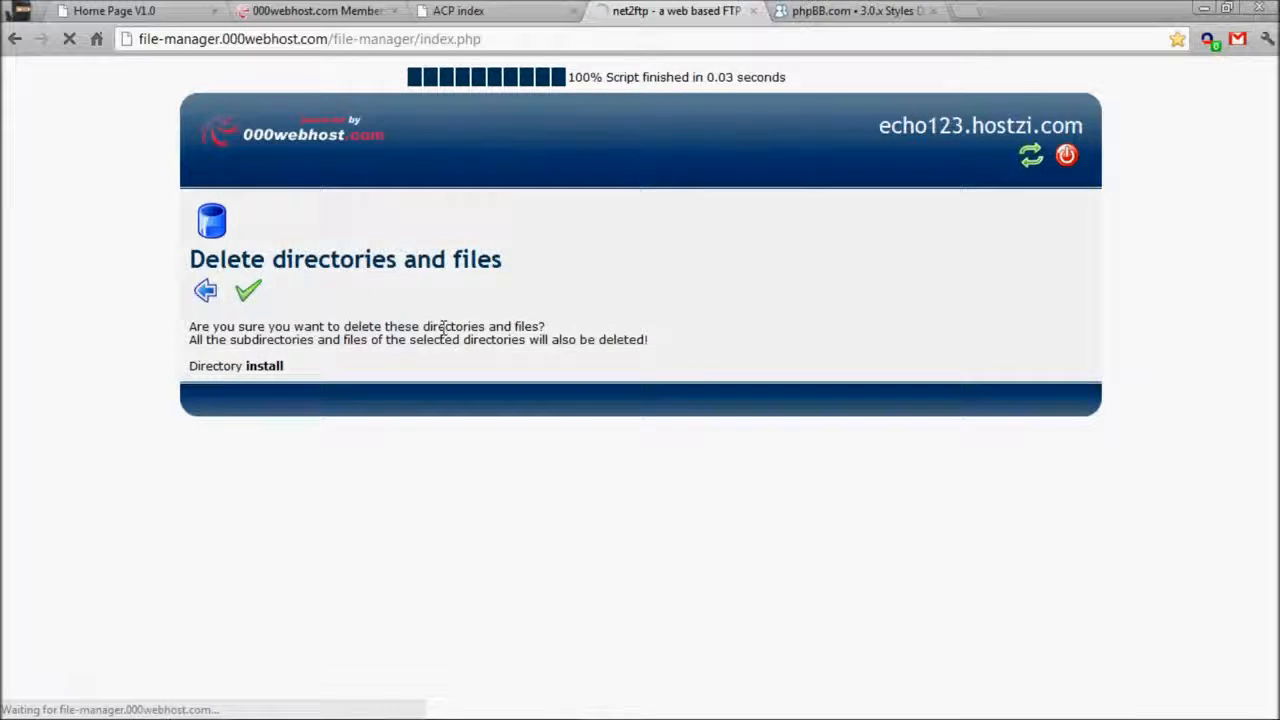
{"action": "left_click", "coordinate": [458, 11]}
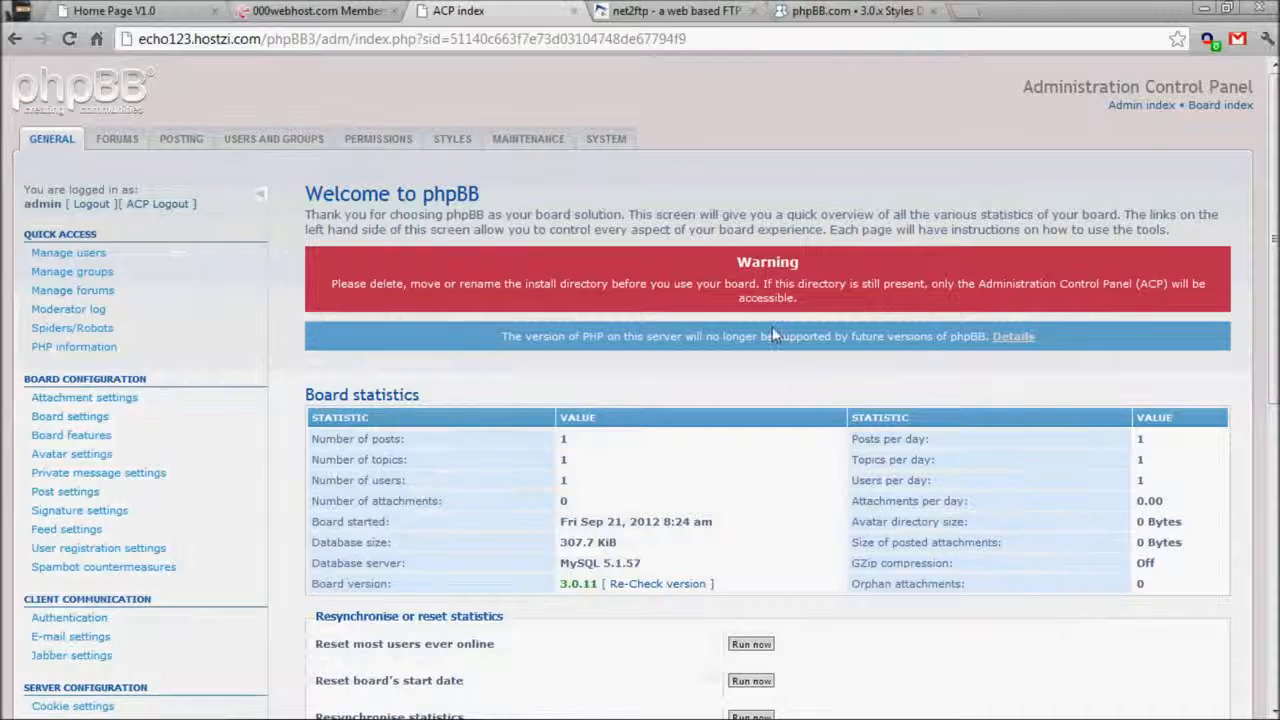
Reload the ACP to clear the install warning and open the Board index link in a new tab.
{"action": "key", "text": "F5"}
{"action": "right_click", "coordinate": [1125, 102]}
{"action": "key", "text": "Escape"}
{"action": "right_click", "coordinate": [1235, 105]}
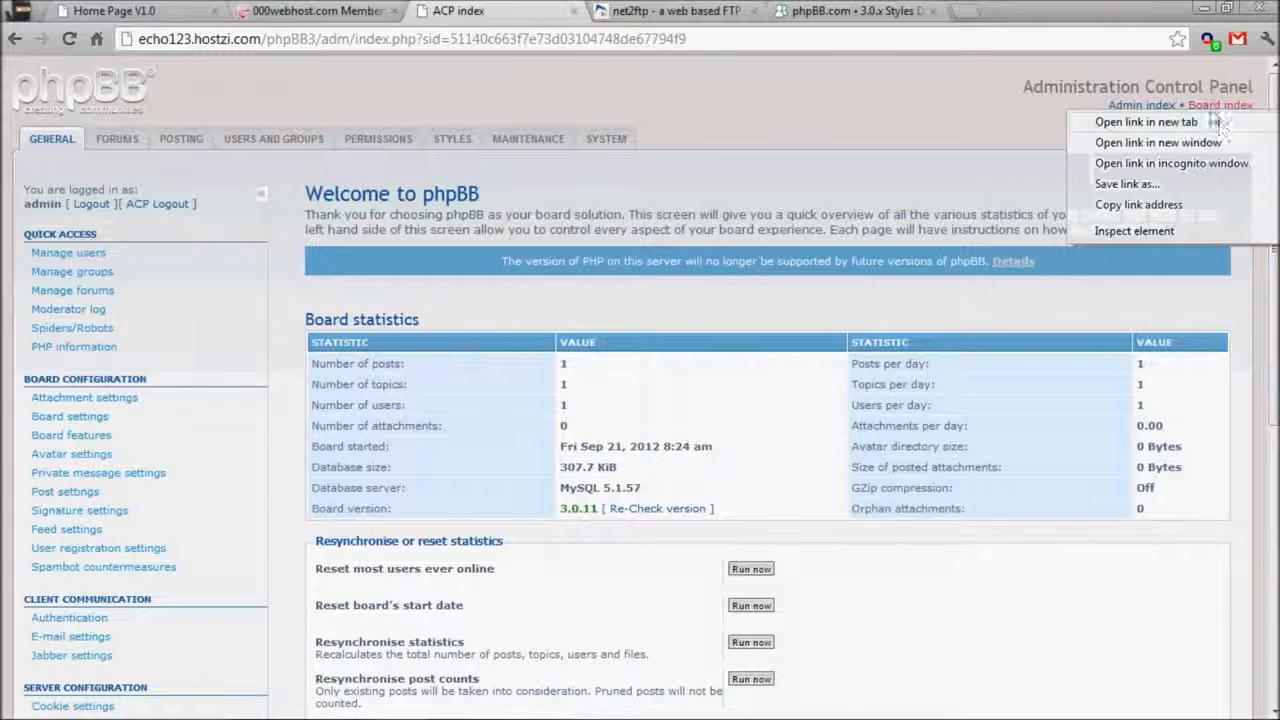
{"action": "left_click", "coordinate": [1115, 120]}
{"action": "left_click", "coordinate": [680, 11]}
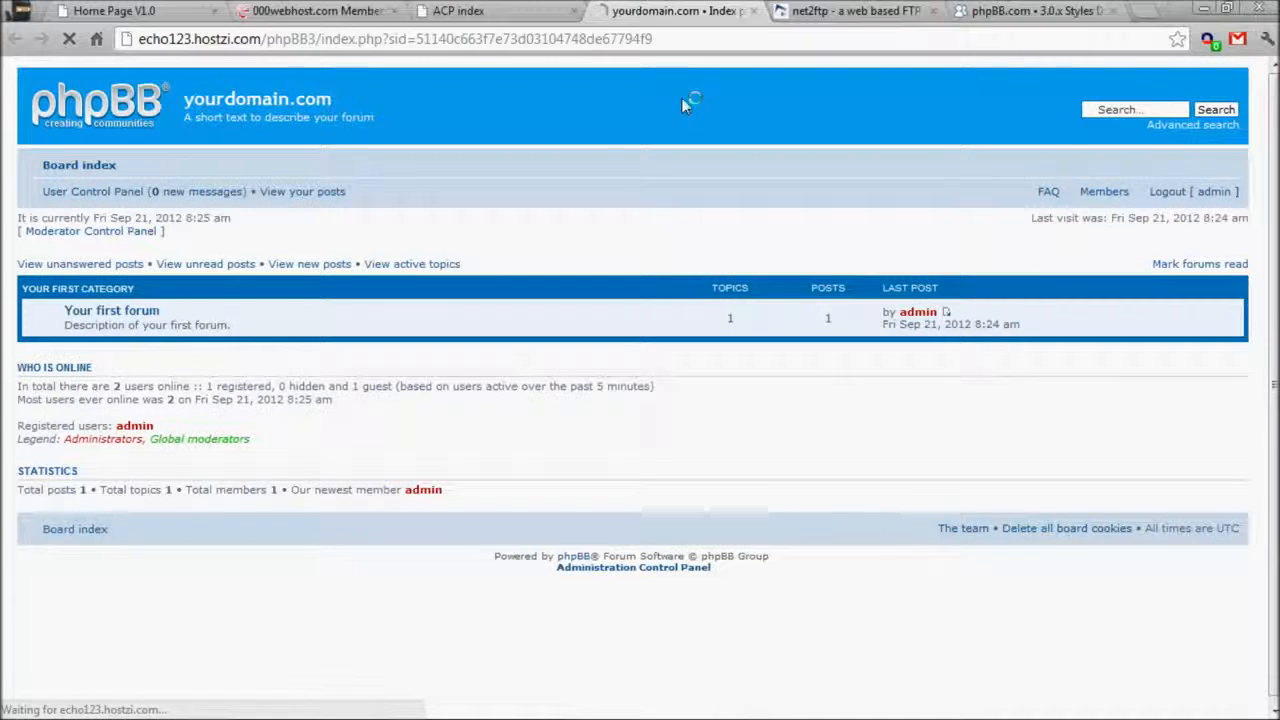